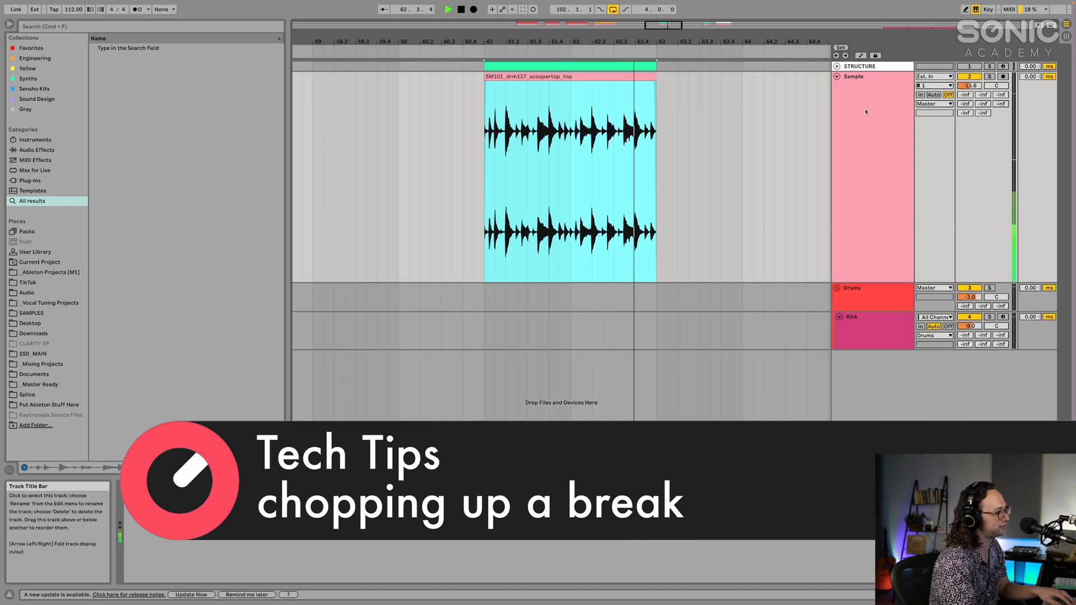
Step: Stop playback and slice the SM101_drm127_scoopertop_top break to a new MIDI track, one slice per 1/8 note with the Built-in preset
key(space)
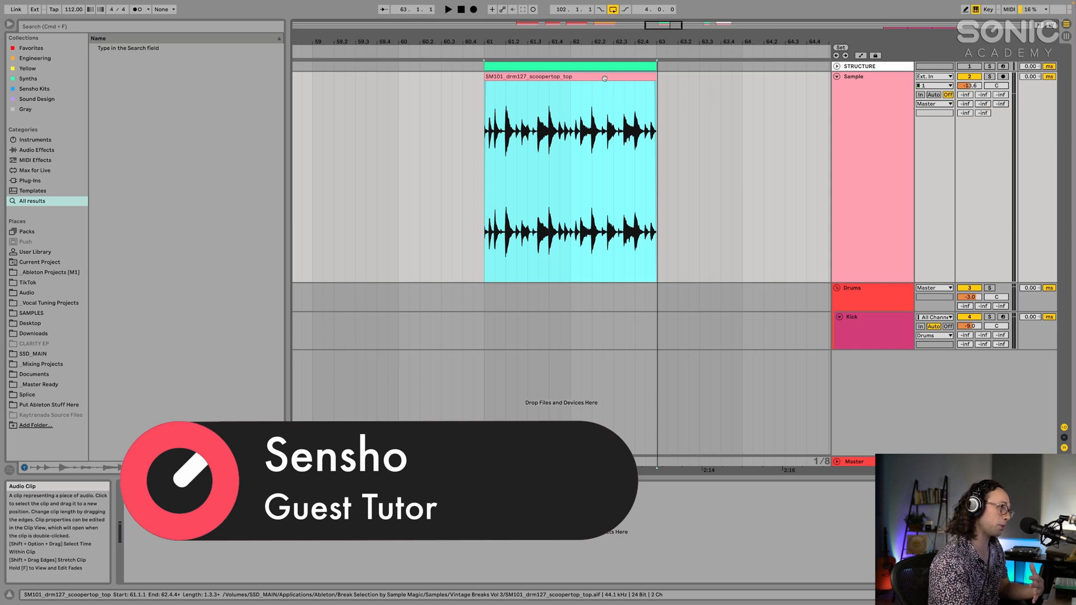
right_click(605, 79)
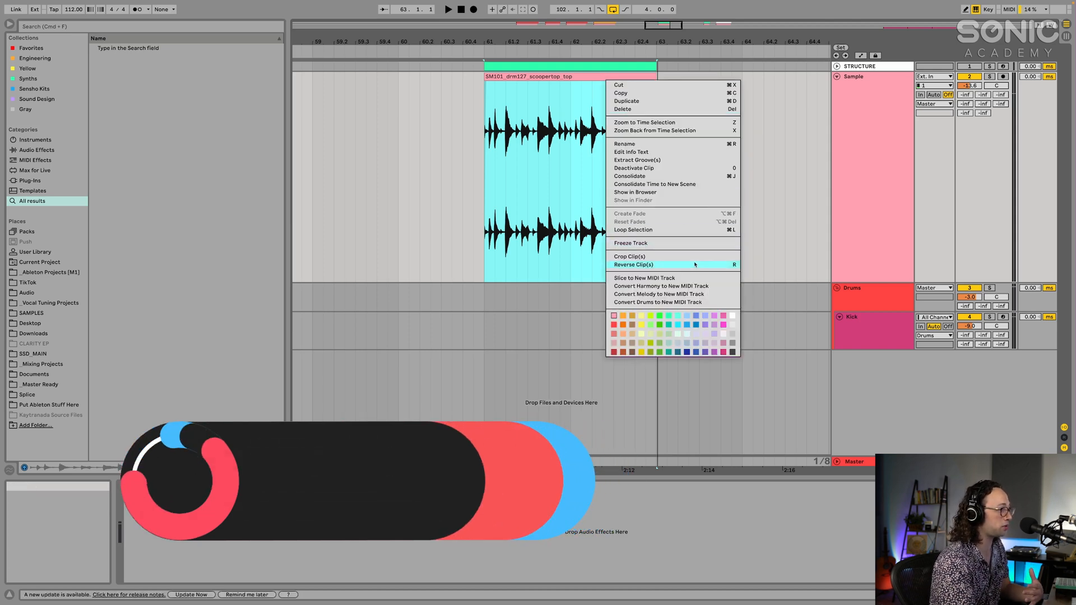
click(662, 278)
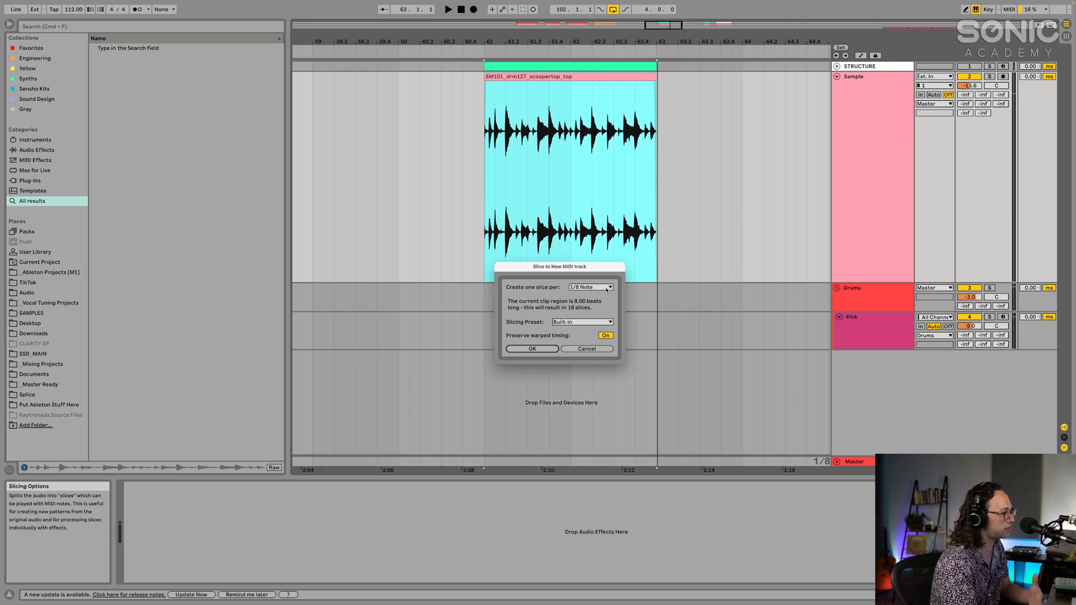
click(607, 288)
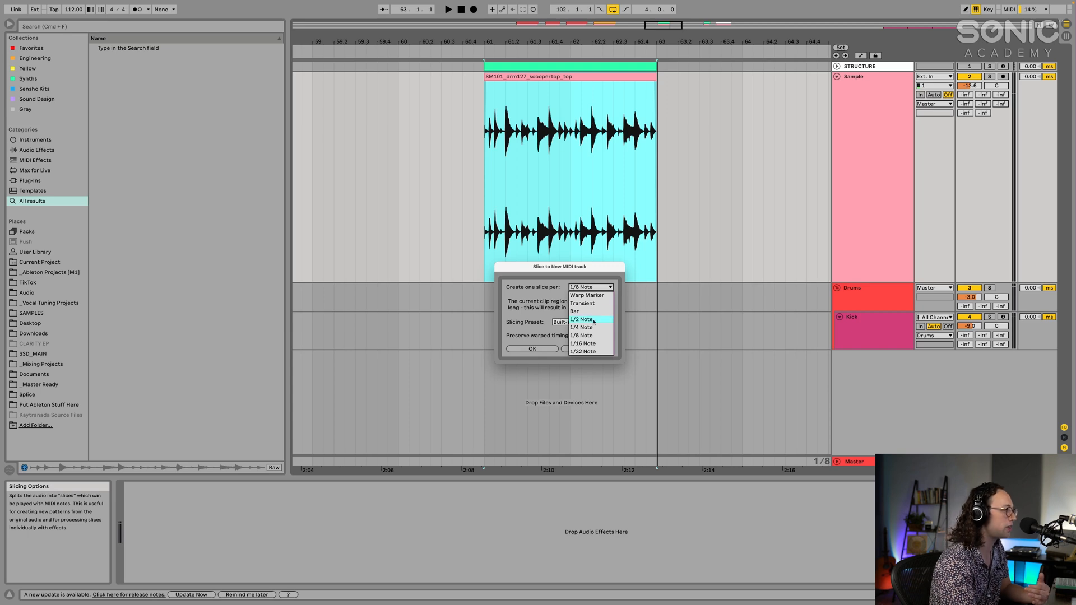
click(500, 268)
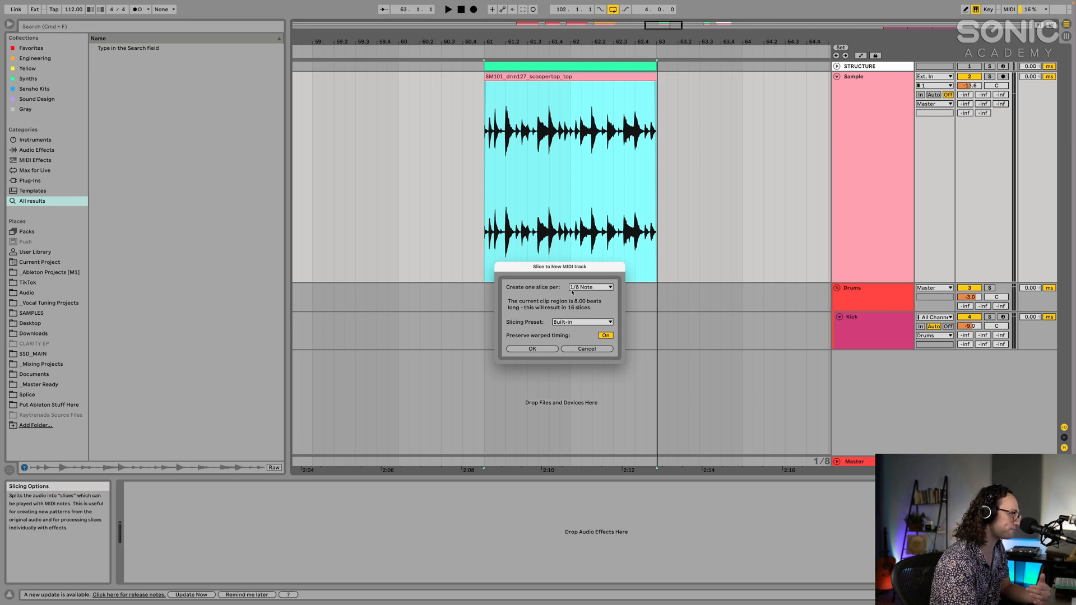
click(532, 348)
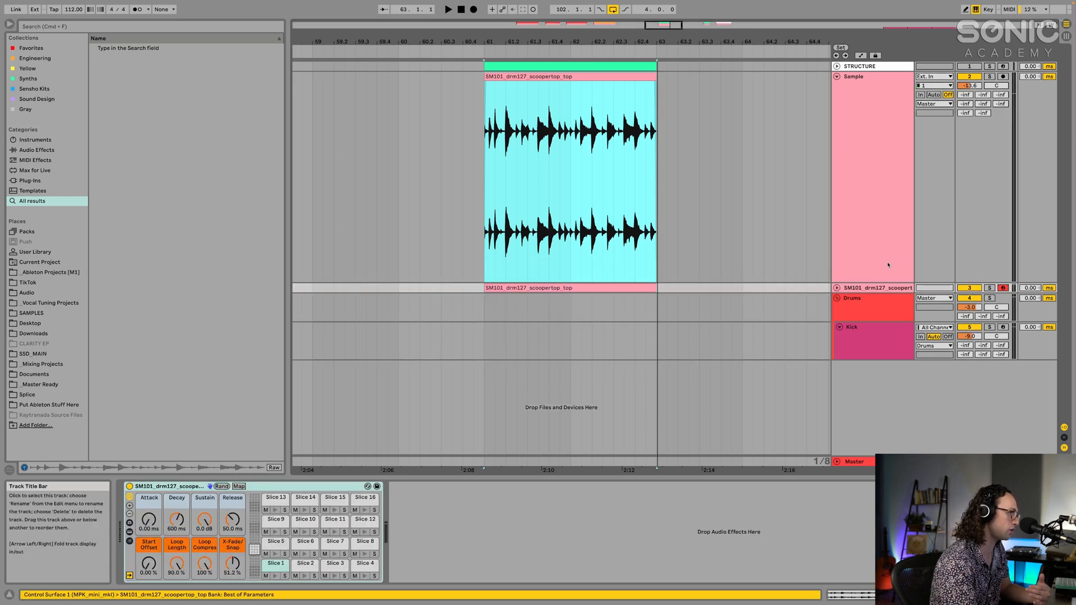
Step: Unfold and solo the sliced MIDI track, then play back its clip and stop it
click(837, 289)
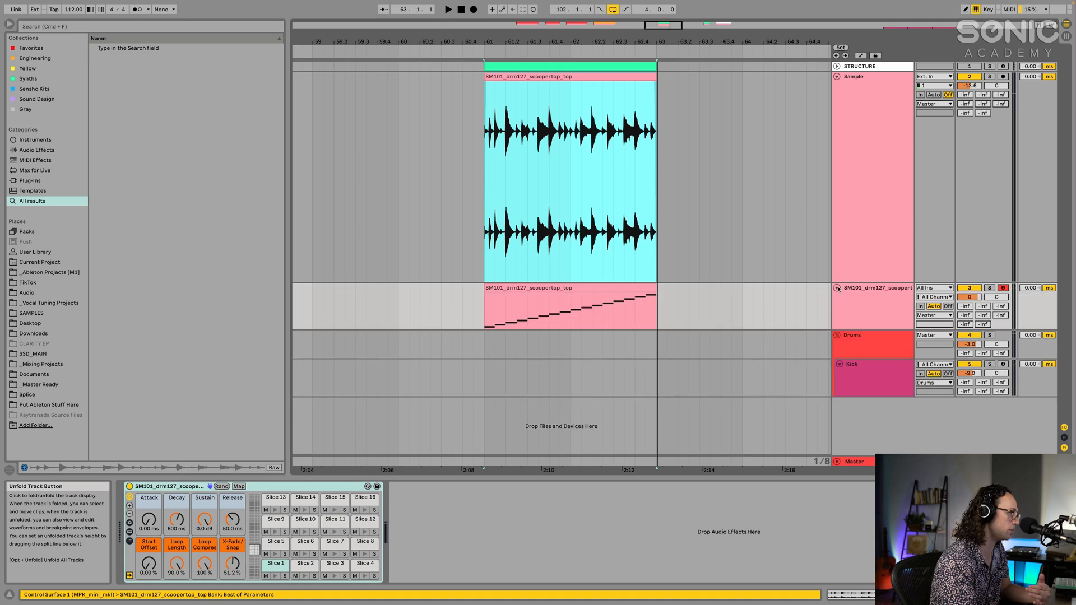
click(990, 288)
click(624, 288)
key(space)
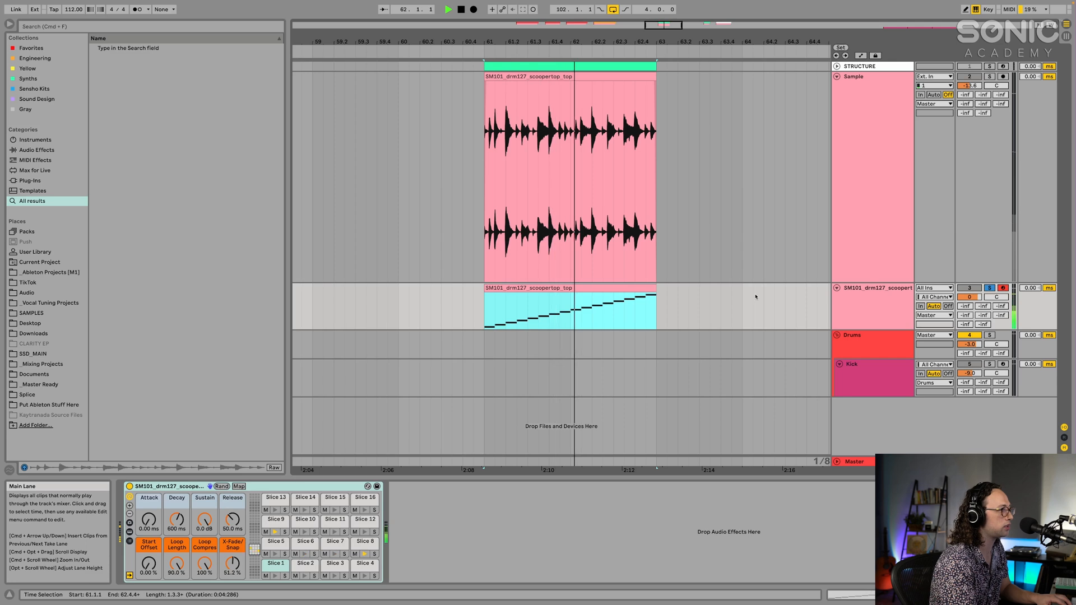
key(shift+Tab)
key(space)
key(shift+Tab)
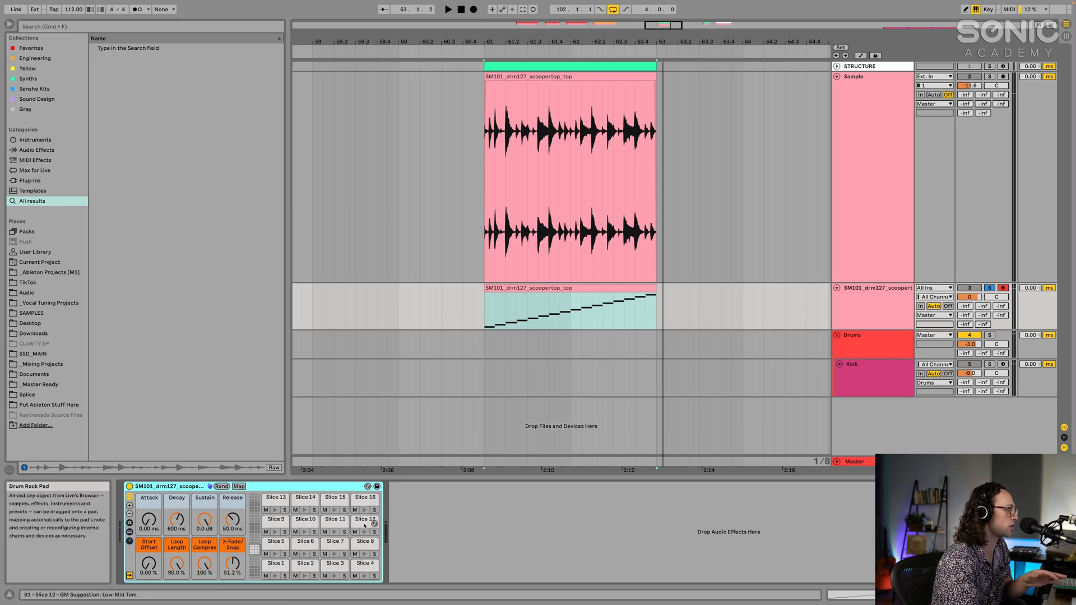
Step: Open the Slice 1 pad's sampler and move its start and end points to isolate the second hit from 1.1.2 to just before 1.1.3
click(274, 568)
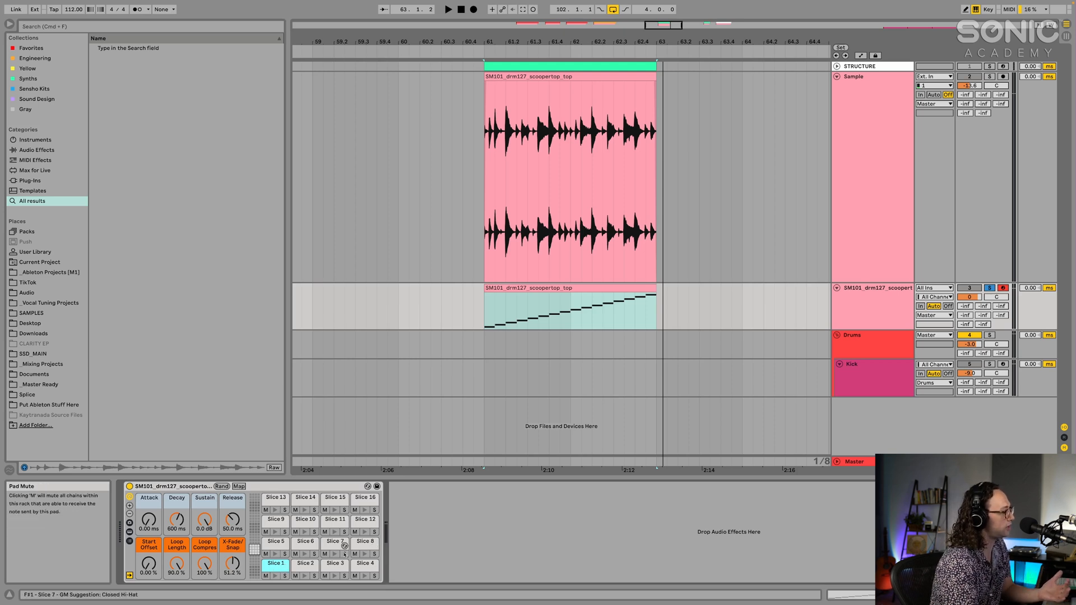
click(269, 565)
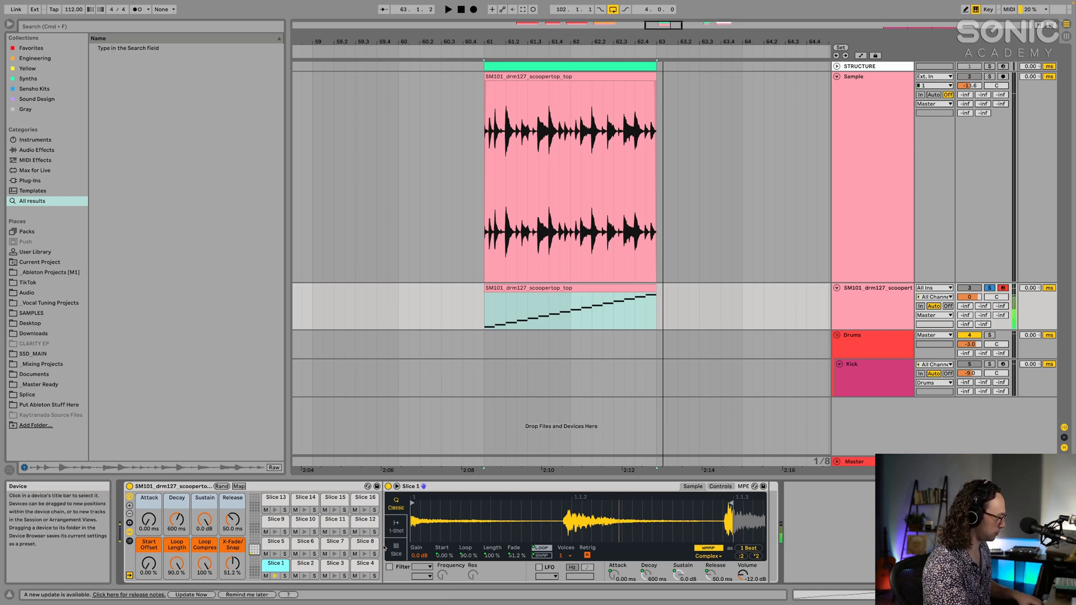
drag(413, 503, 564, 503)
drag(730, 504, 723, 505)
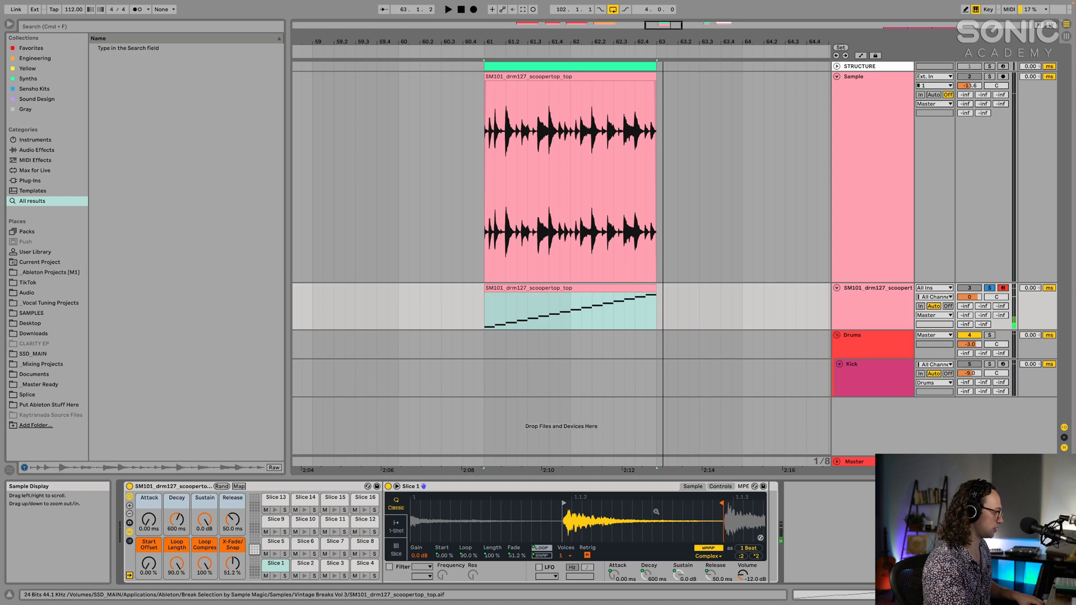
Step: Add an EQ Eight after the Slice 1 sampler and boost the highs with band 7 as a shelf, 5.83 dB at 2.50 kHz
key(super+f)
text(eq)
click(127, 58)
drag(128, 59, 785, 530)
click(966, 569)
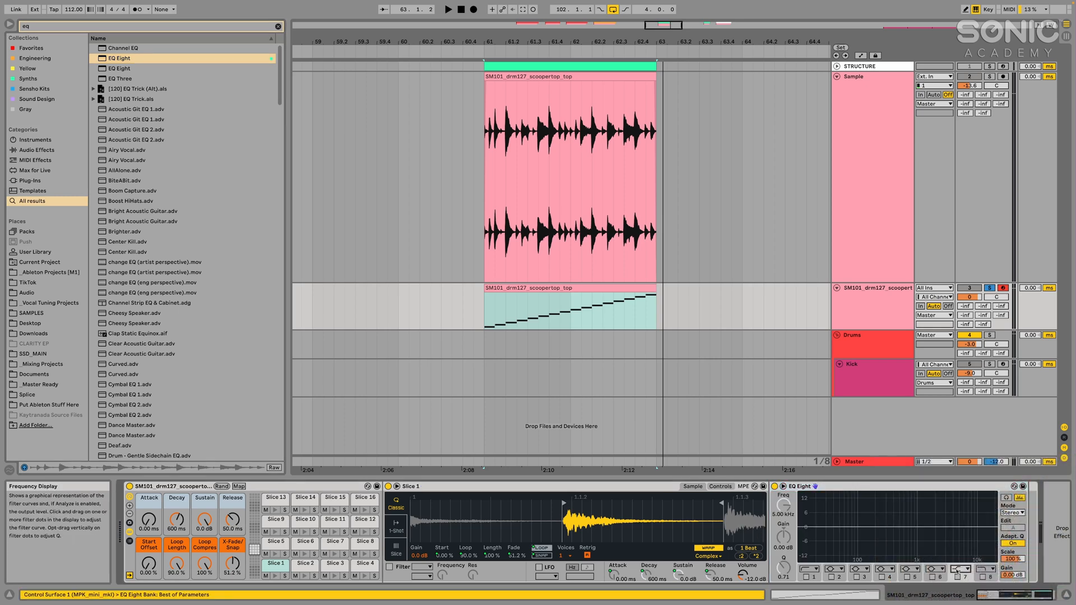
click(960, 547)
drag(953, 524, 942, 516)
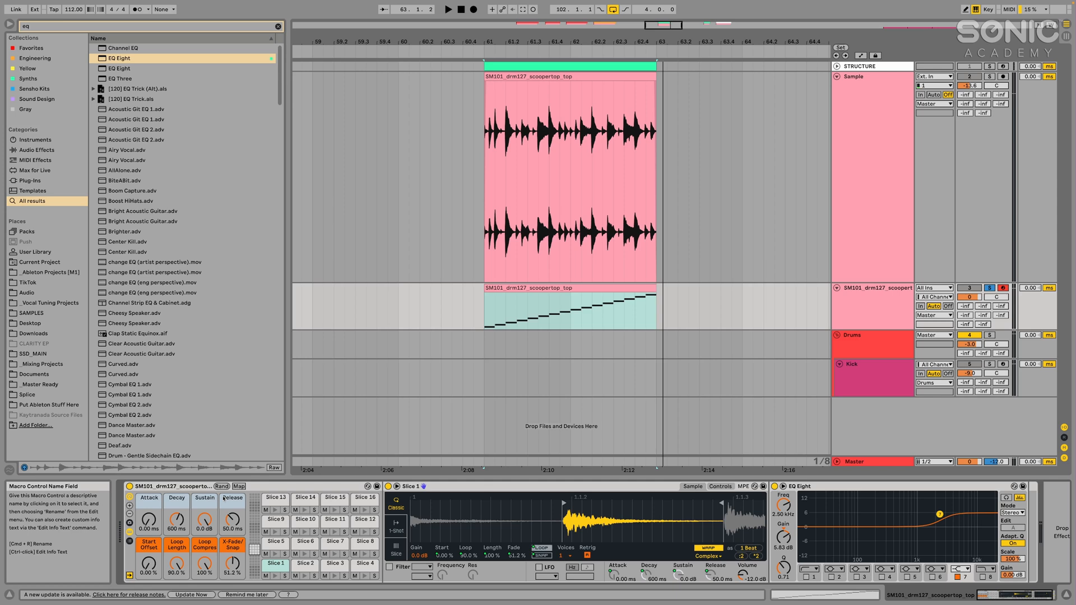
Step: Delete the sliced MIDI track
click(187, 487)
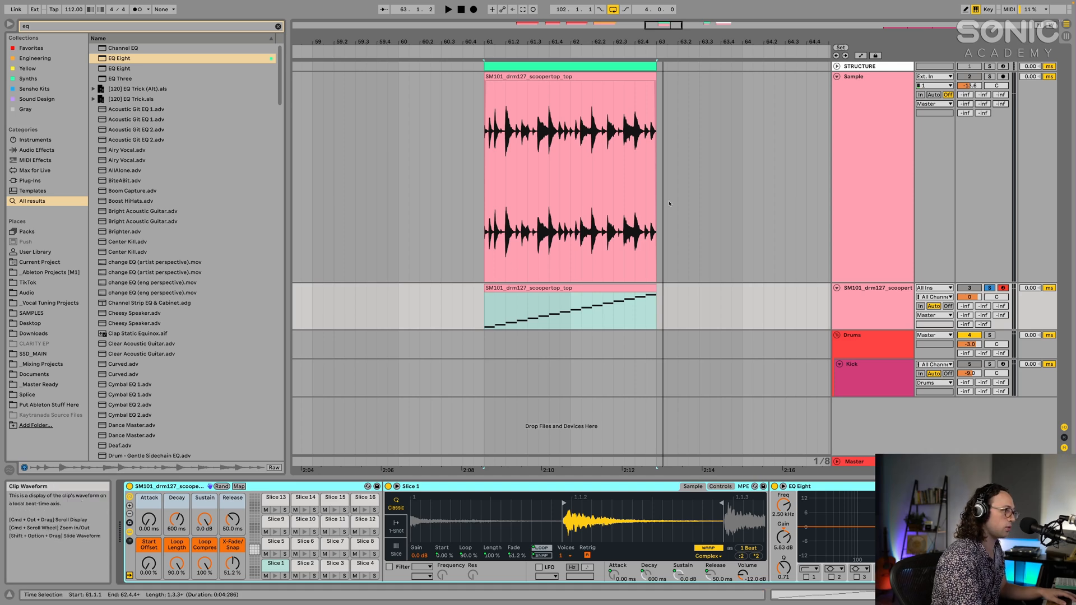
click(898, 295)
key(Delete)
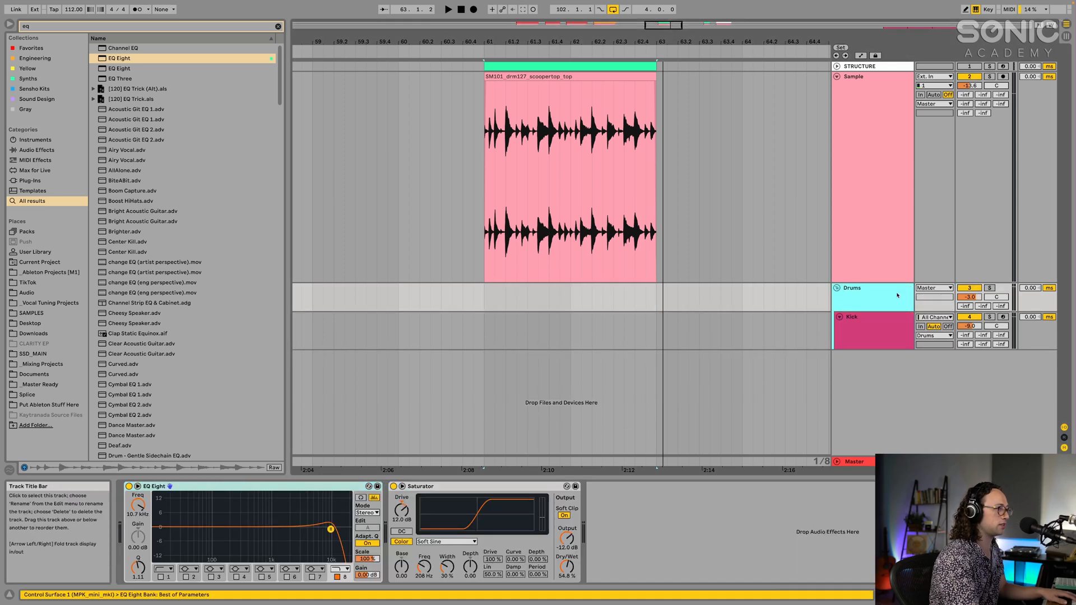
Step: Insert a new MIDI track below the Sample track and load an empty Drum Rack onto it
click(888, 182)
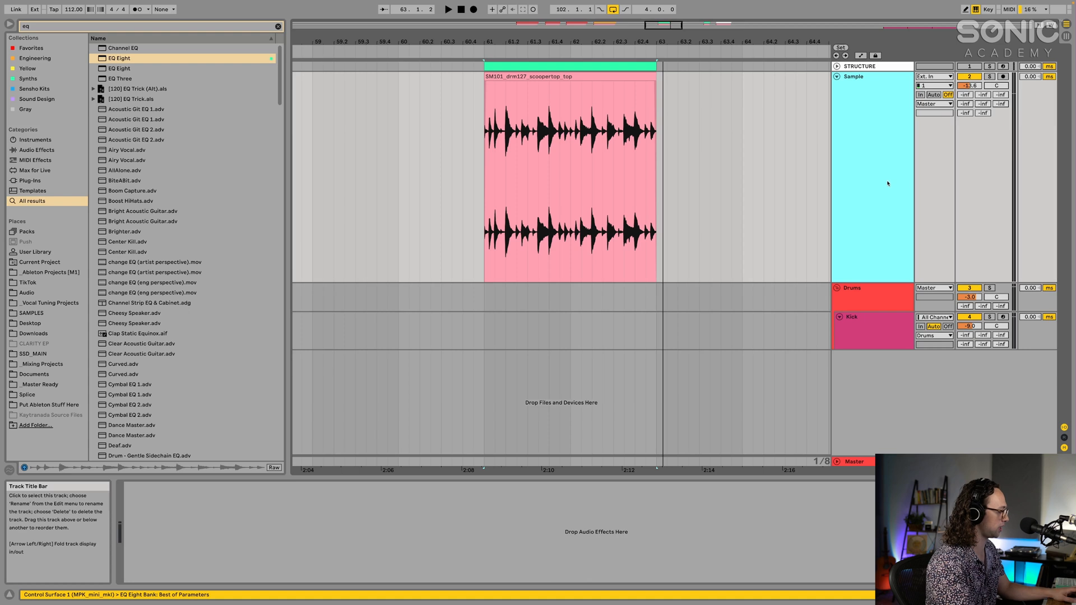
key(super+shift+t)
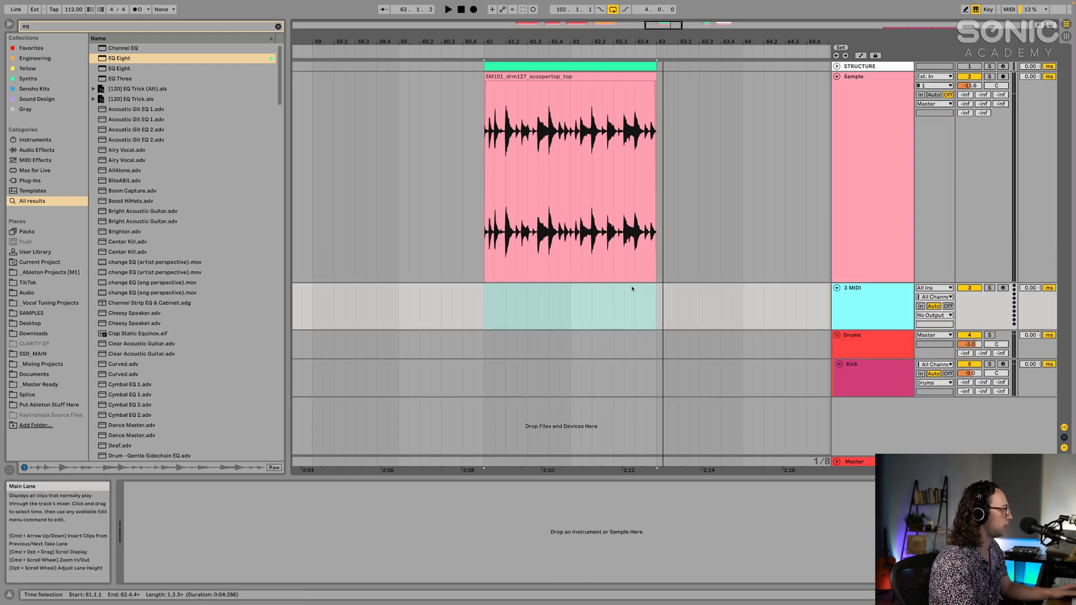
click(581, 268)
key(super+f)
text(drum rack)
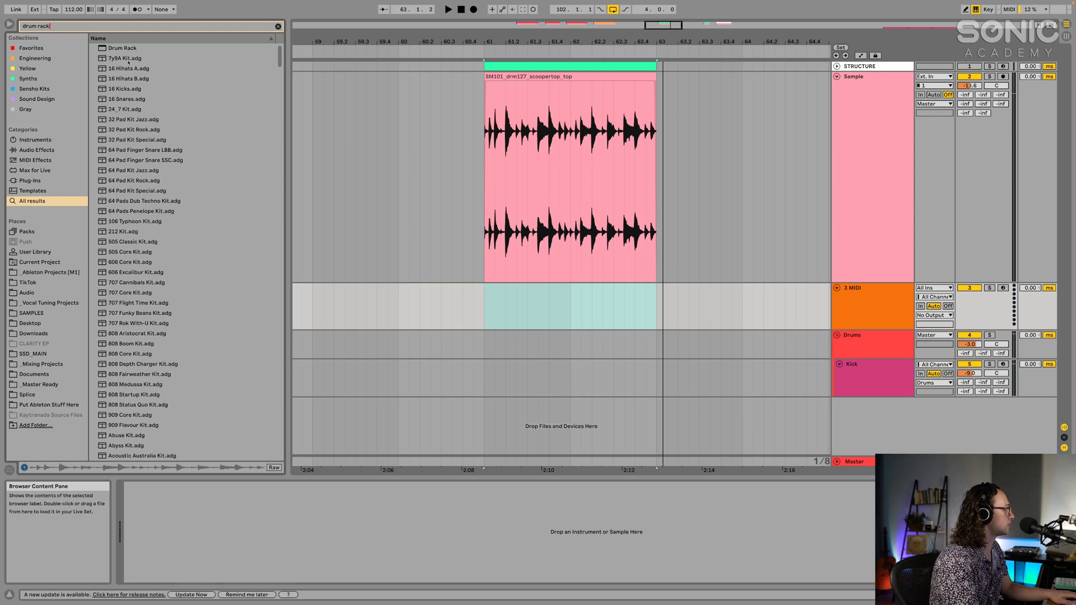
drag(122, 48, 566, 532)
Step: Rename the Drum Rack track as Snares
key(super+r)
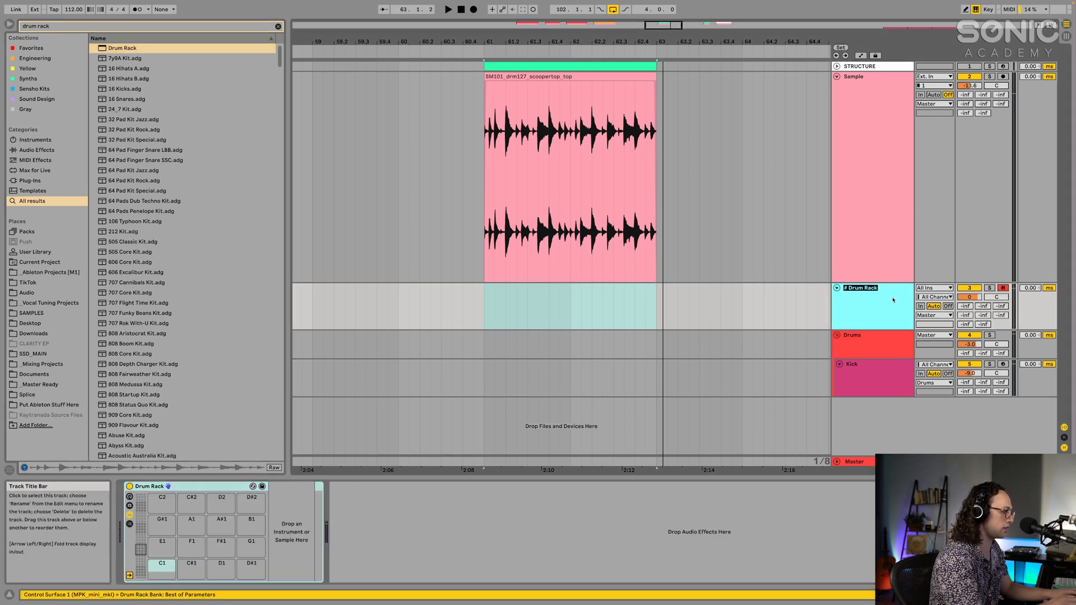
text(Snares)
key(Return)
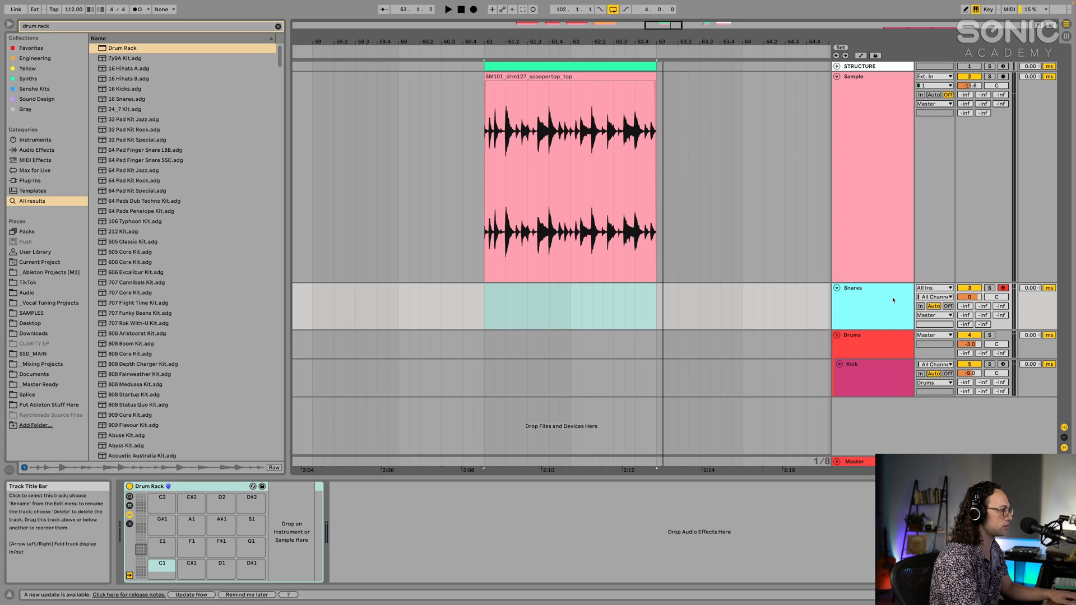
Step: Load the SM101_drm127_scoopertop_top break from the Sample track onto the Drum Rack's C3 pad
click(142, 542)
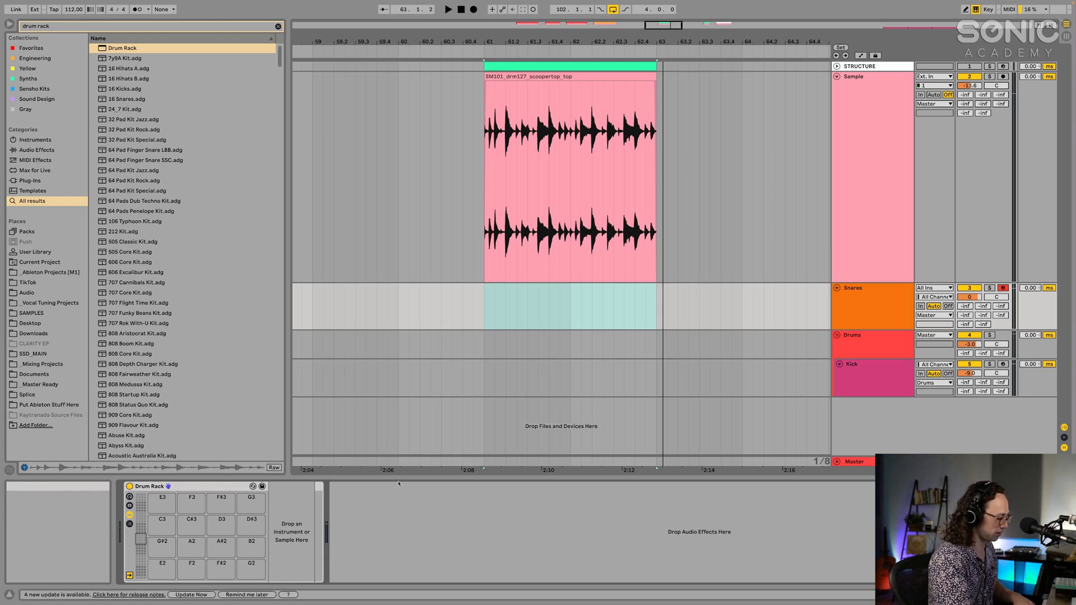
click(161, 529)
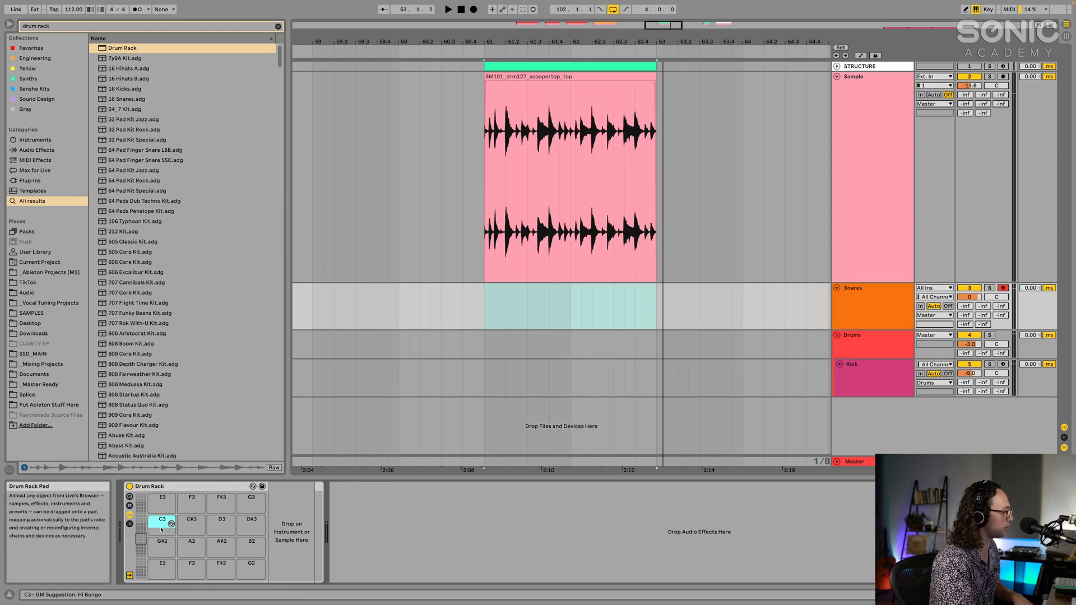
drag(500, 144, 163, 521)
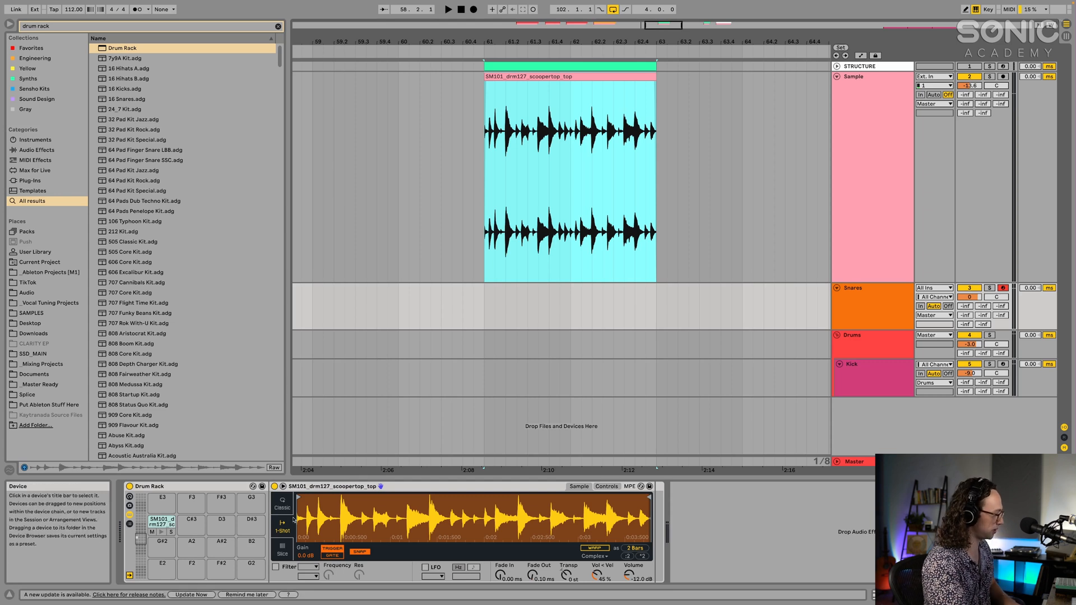
Step: Switch the C3 pad's sampler to Classic mode and set its release to 158 ms
key(Delete)
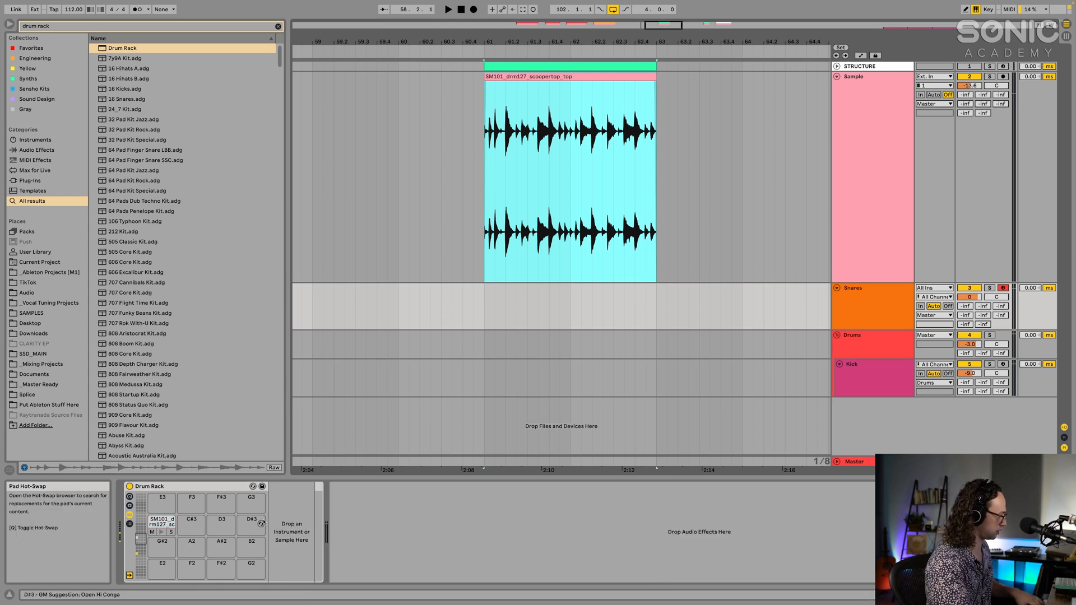
key(ctrl+z)
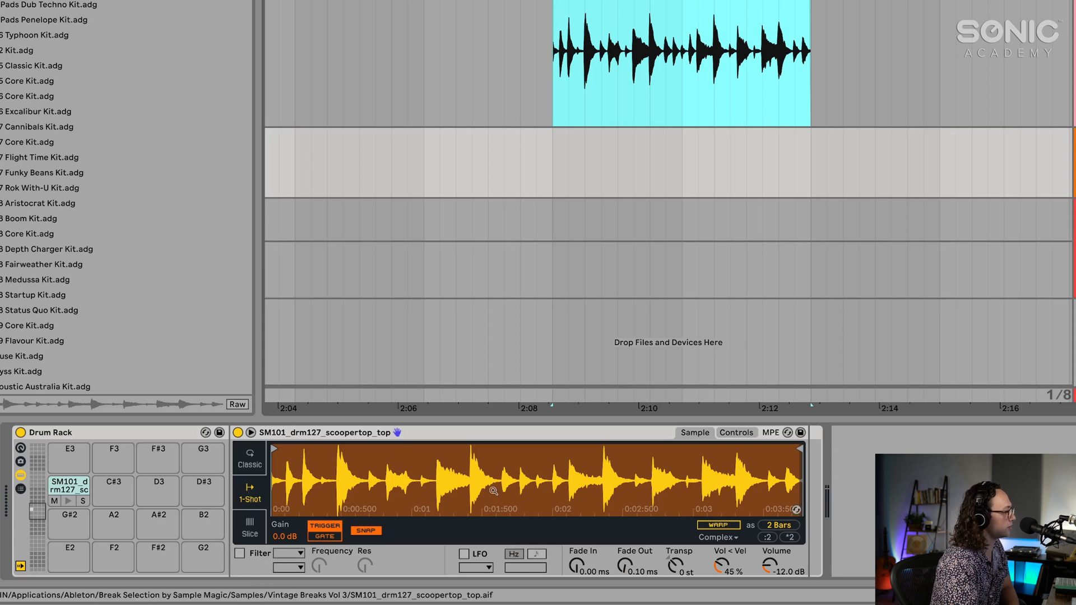
click(250, 464)
key(Delete)
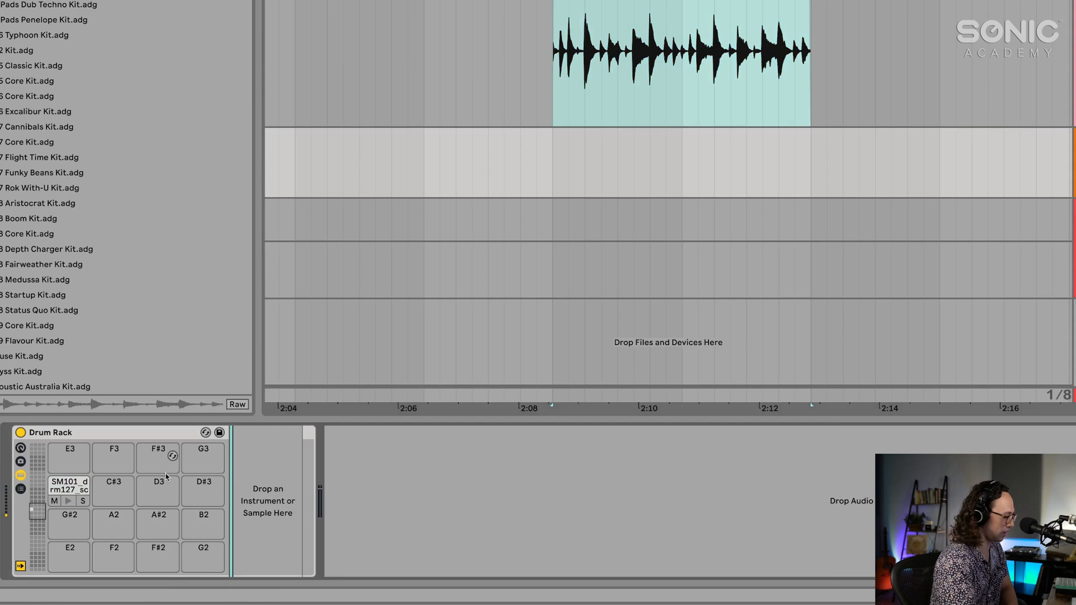
click(72, 487)
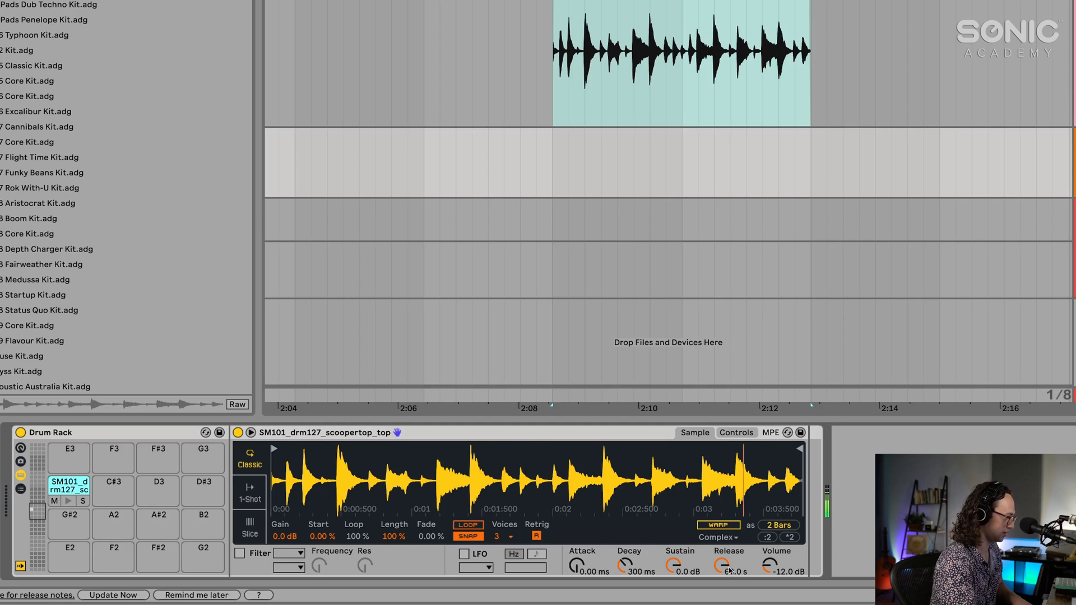
drag(726, 568, 726, 547)
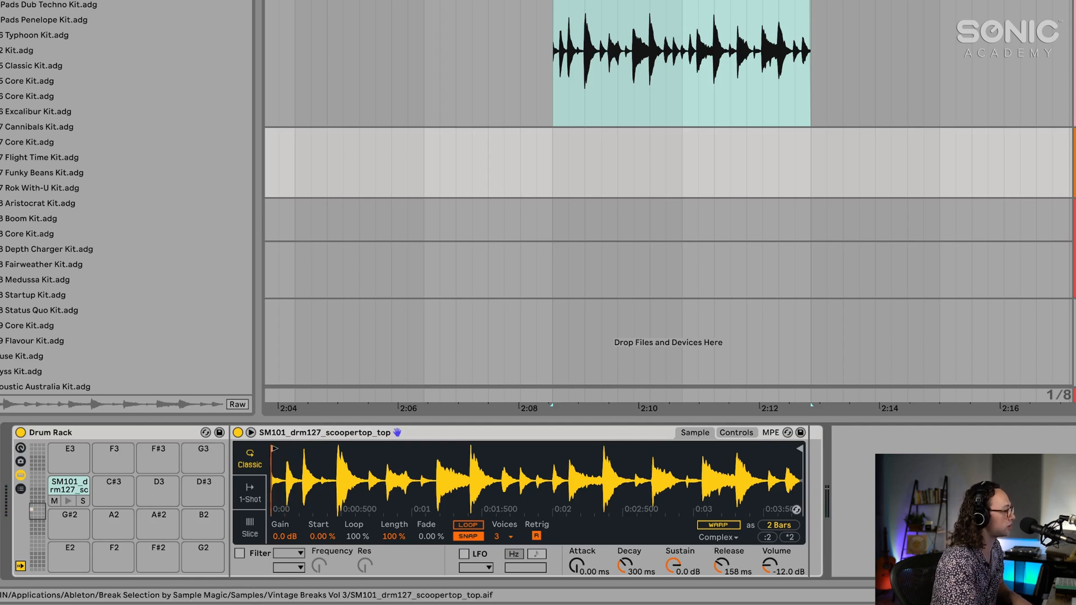
Step: Adjust the sample start and end markers on the C3 pad to isolate the first snare hit, about 0:00.400 to 0:00.650
drag(274, 449, 339, 448)
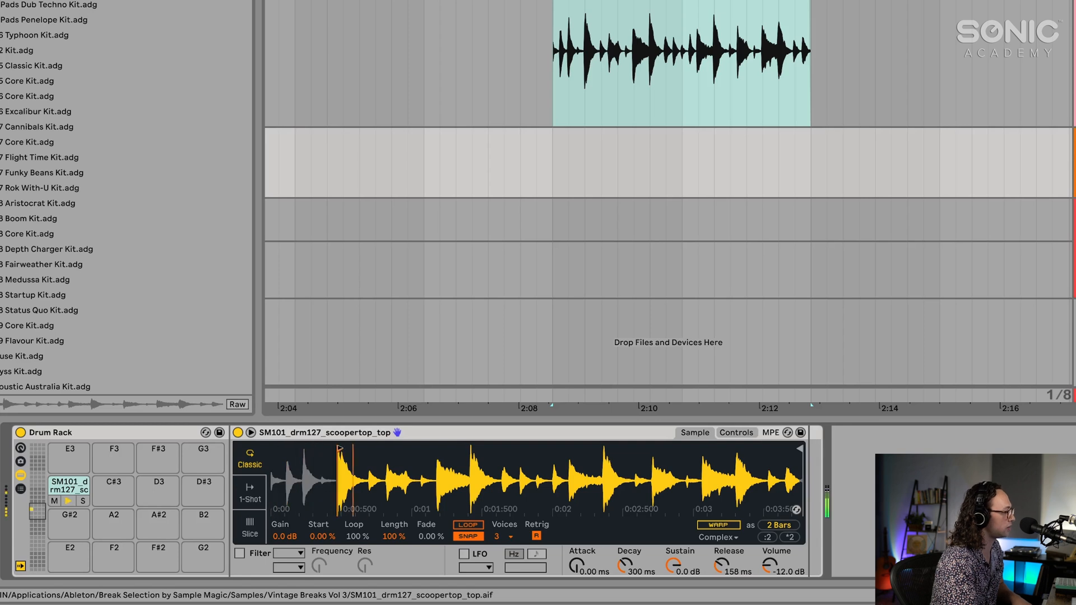
drag(799, 448, 365, 450)
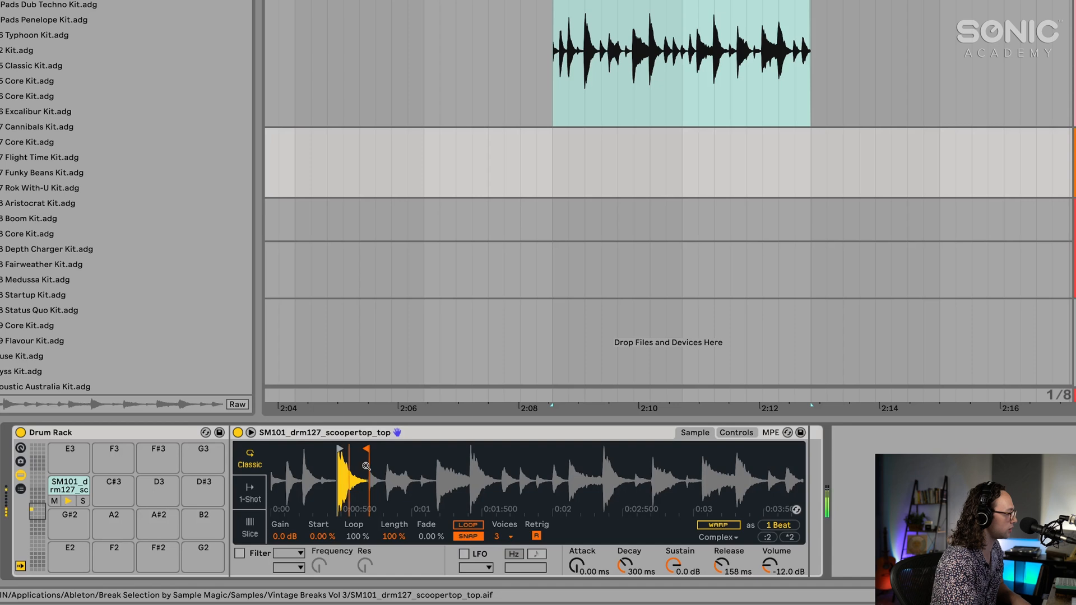
drag(342, 476, 383, 475)
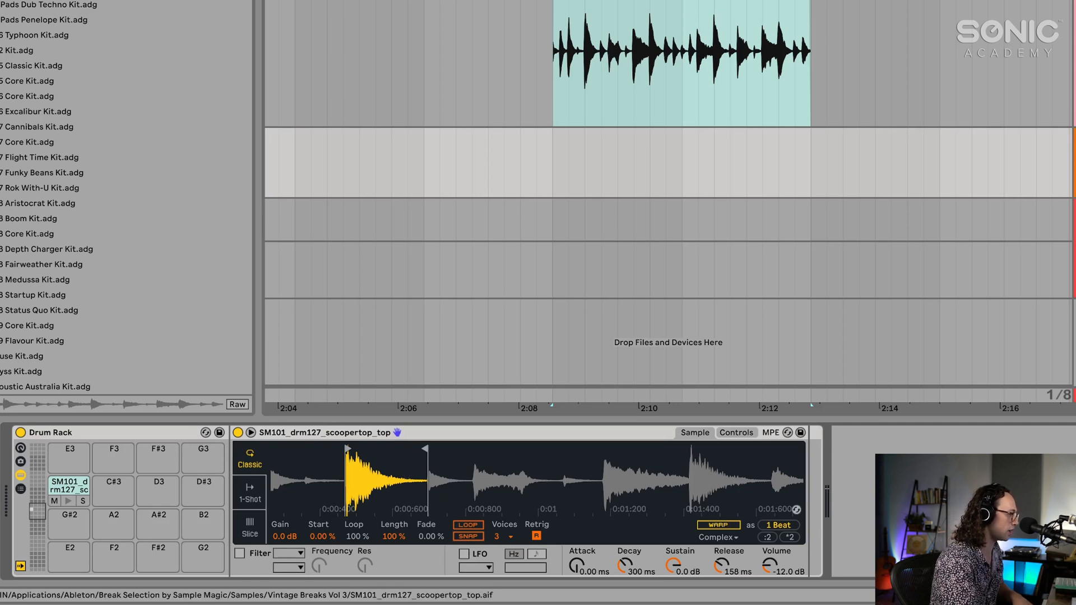
drag(412, 499, 468, 552)
drag(523, 450, 506, 414)
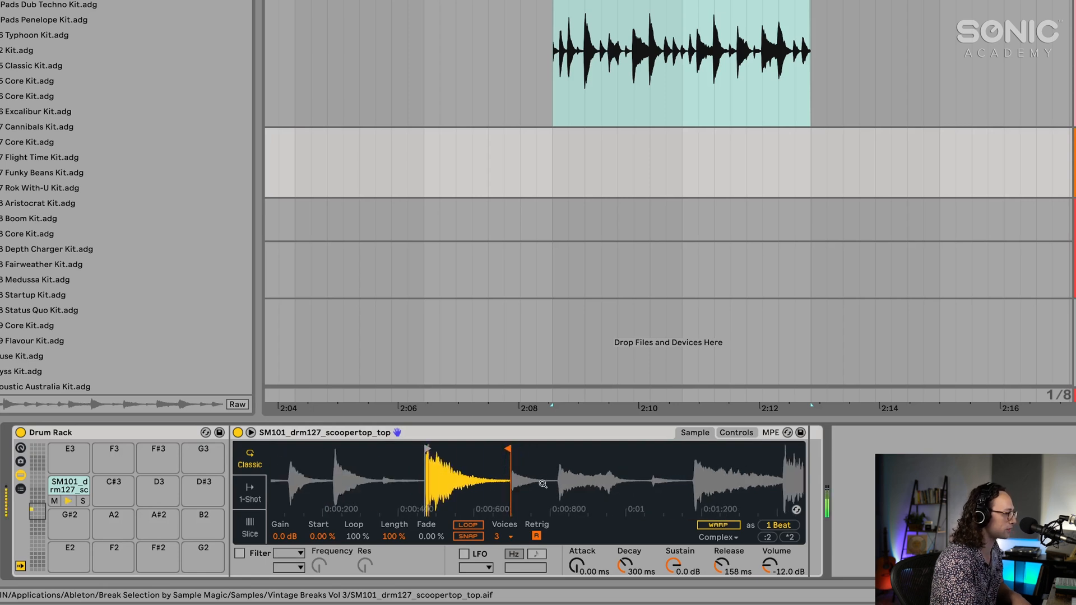
Step: Rename the C3 pad as Snare 1 and set its sampler's release to 188 ms
click(62, 487)
key(super+r)
text(Snare 1)
key(Return)
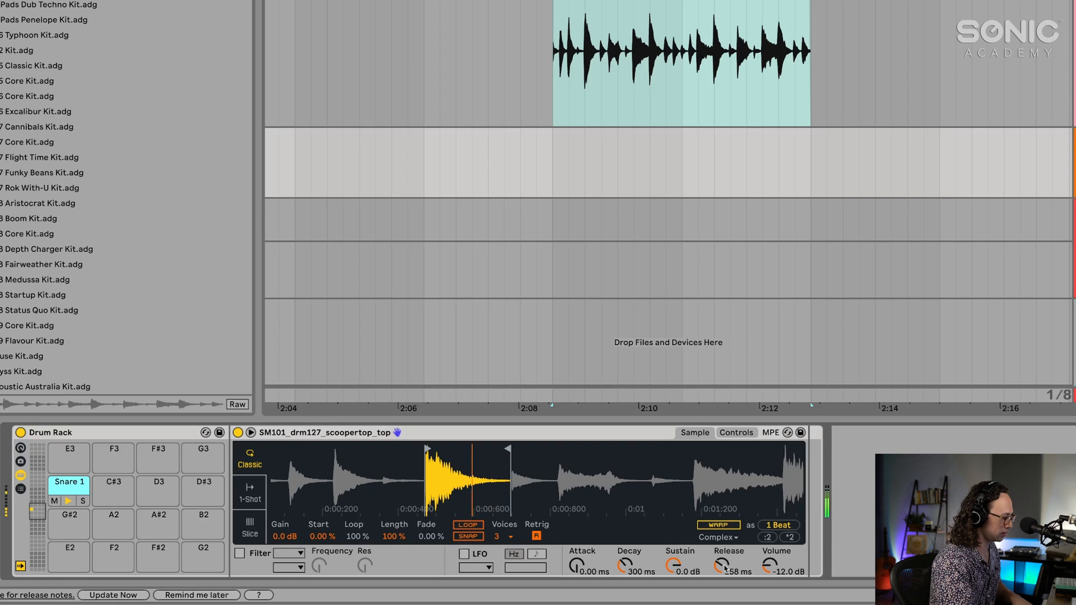
drag(725, 568, 724, 561)
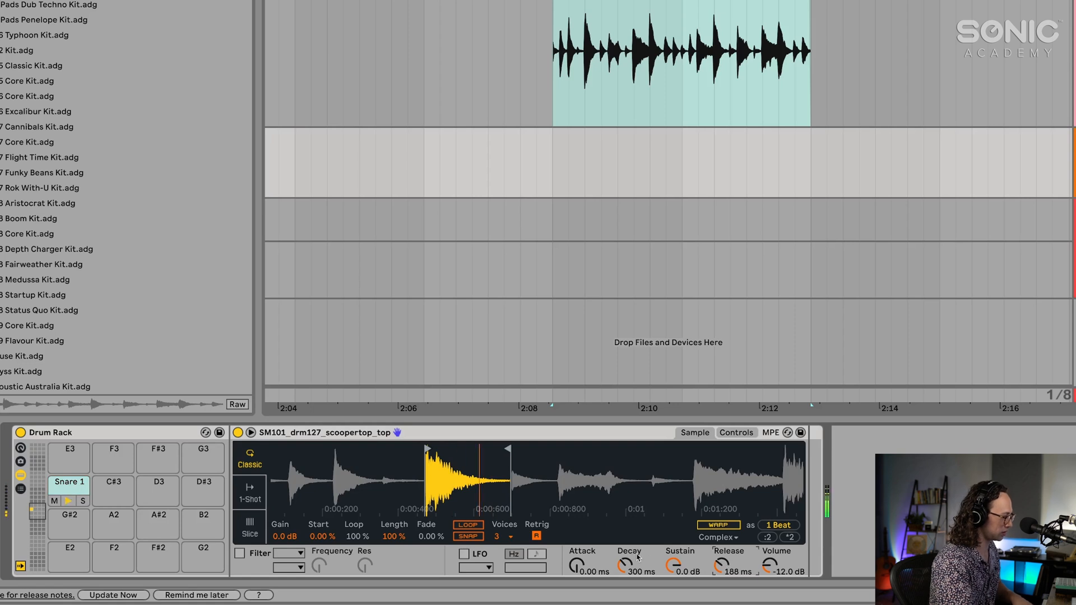
Step: Set the Snare 1 sampler's attack to 2.00 ms and tighten its sample start marker against the snare's transient
click(579, 568)
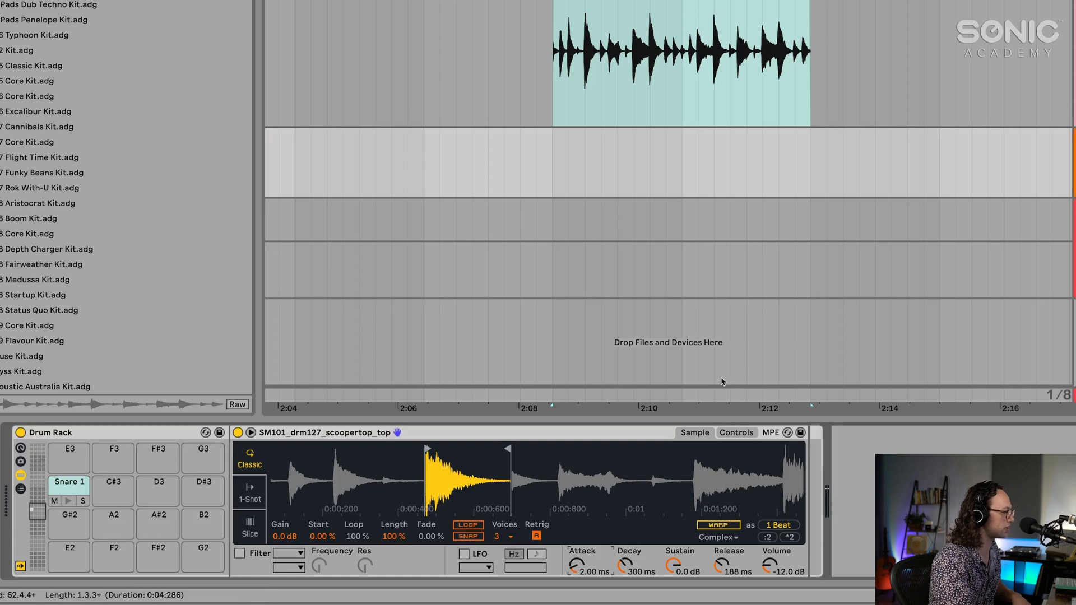
drag(431, 476, 431, 533)
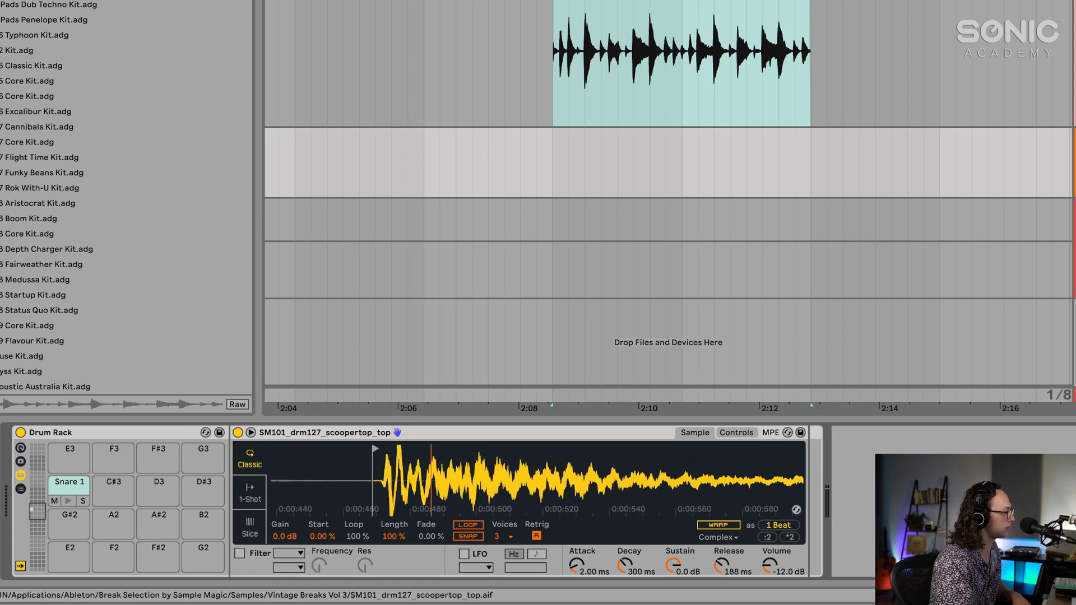
drag(375, 449, 381, 449)
drag(395, 466, 395, 414)
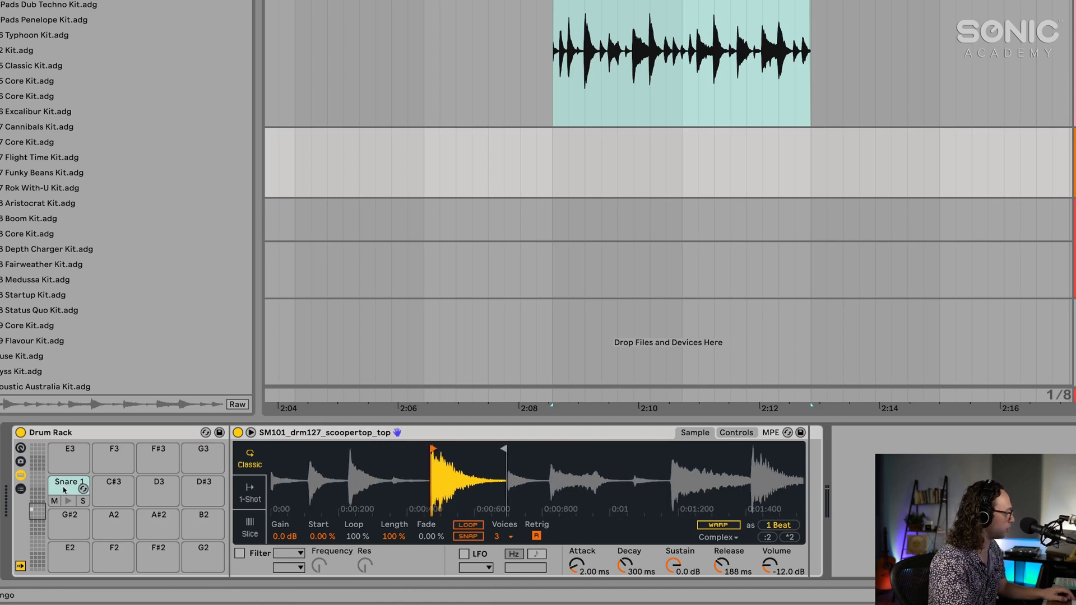
Step: Copy Snare 1 to the C#3 pad and move its sample markers around the second snare, about 0:01.420 to 0:01.640
drag(62, 488, 111, 489)
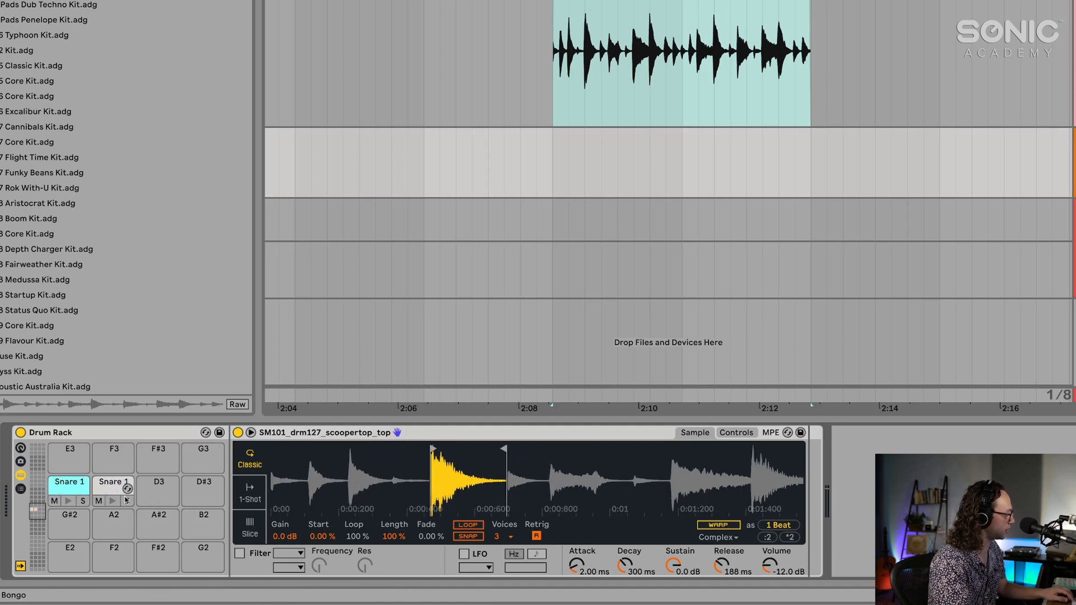
click(111, 490)
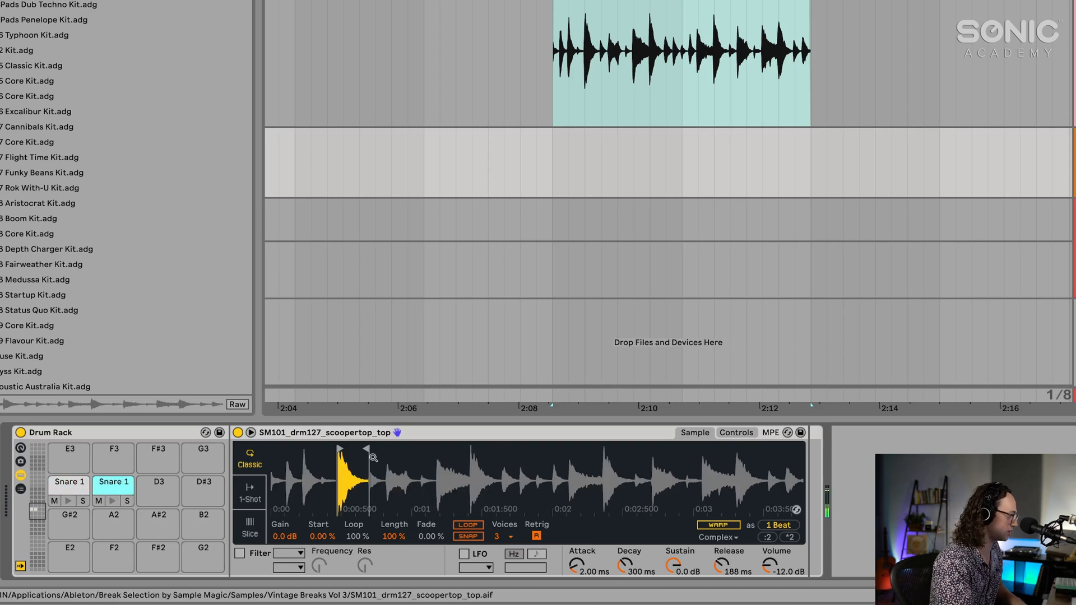
drag(367, 449, 501, 449)
mouse_move(339, 448)
mouse_down()
mouse_move(472, 448)
mouse_move(487, 533)
mouse_up()
drag(358, 448, 363, 448)
drag(578, 448, 587, 447)
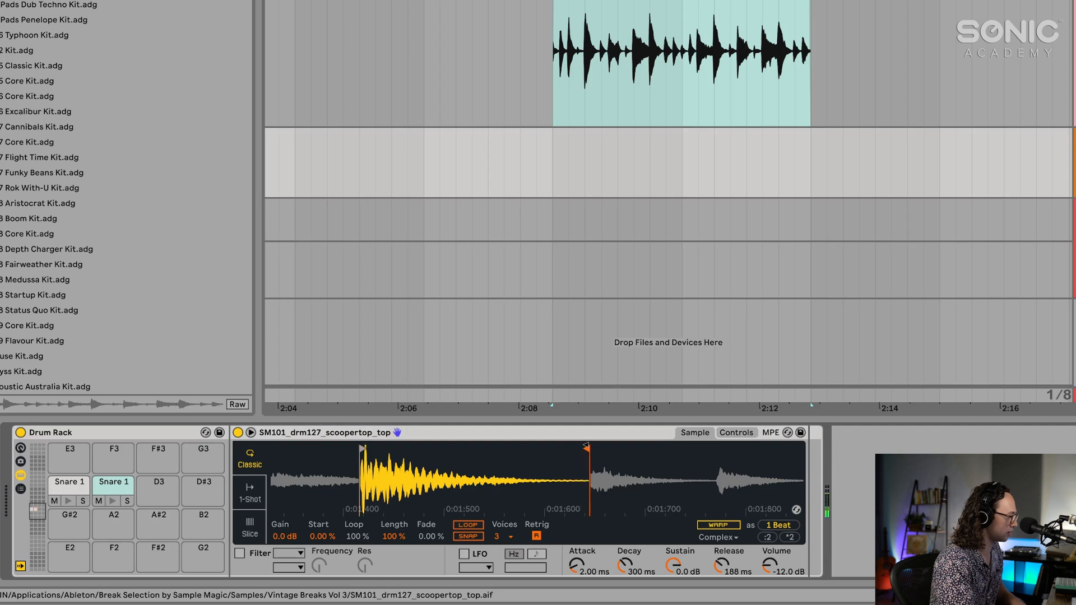
drag(540, 506, 539, 498)
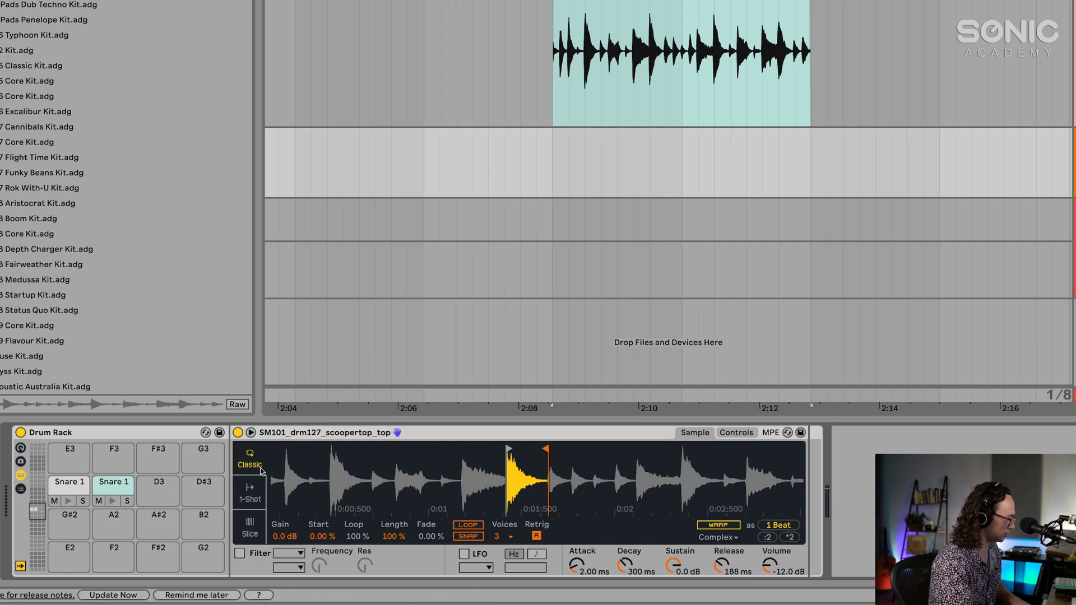
Step: Copy the C#3 pad to D3 and move its sample markers around the third snare, about 0:02.370 to 0:02.570
drag(113, 485, 158, 485)
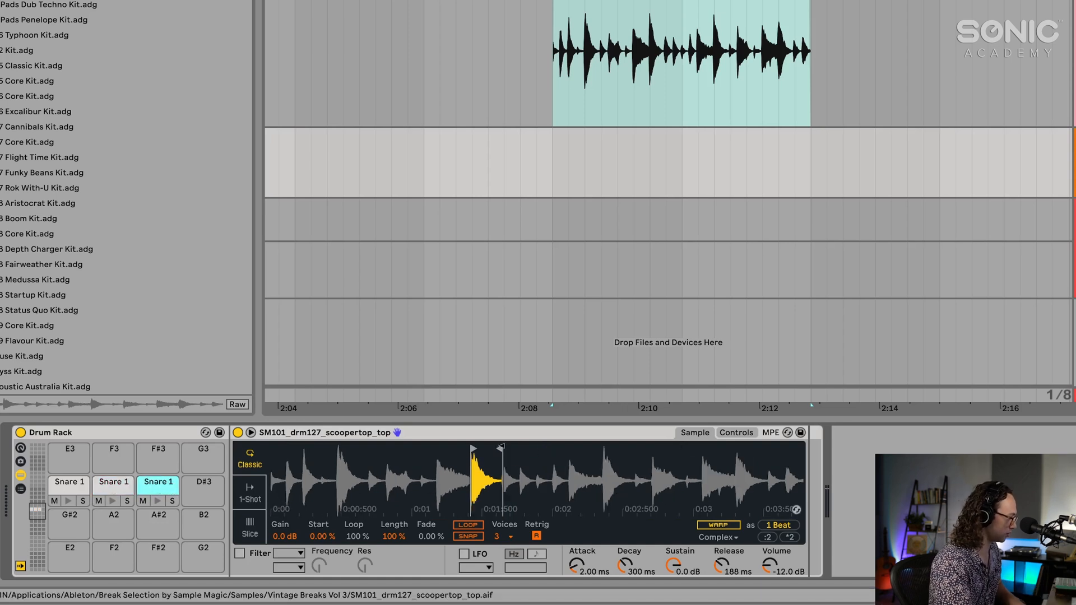
mouse_move(501, 448)
mouse_down()
mouse_move(648, 449)
mouse_move(633, 451)
mouse_up()
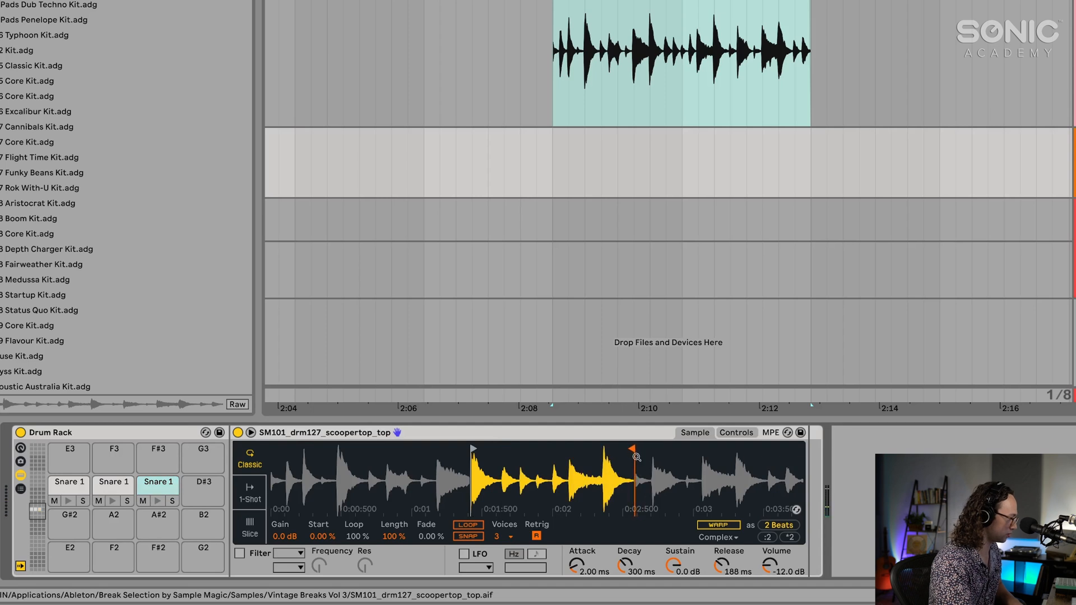
mouse_move(473, 451)
mouse_down()
mouse_move(606, 451)
mouse_move(607, 506)
mouse_move(608, 469)
mouse_up()
Step: Copy the D3 pad to D#3 and move D3's sample markers around the fourth snare, about 0:03.320 to 0:03.520
drag(167, 487, 191, 488)
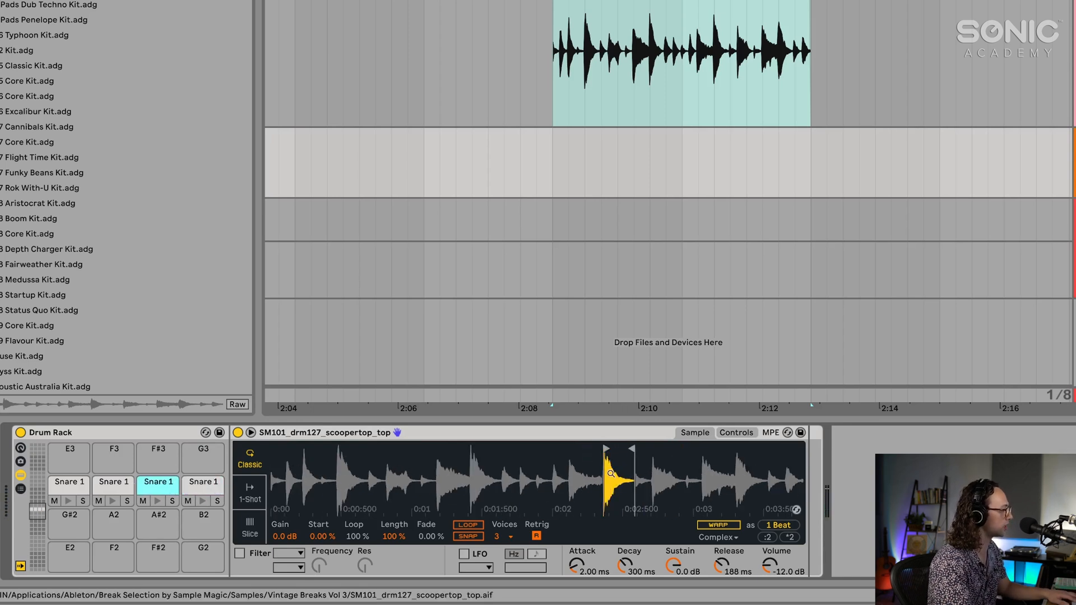
mouse_move(631, 449)
mouse_down()
mouse_move(793, 449)
mouse_move(766, 449)
mouse_up()
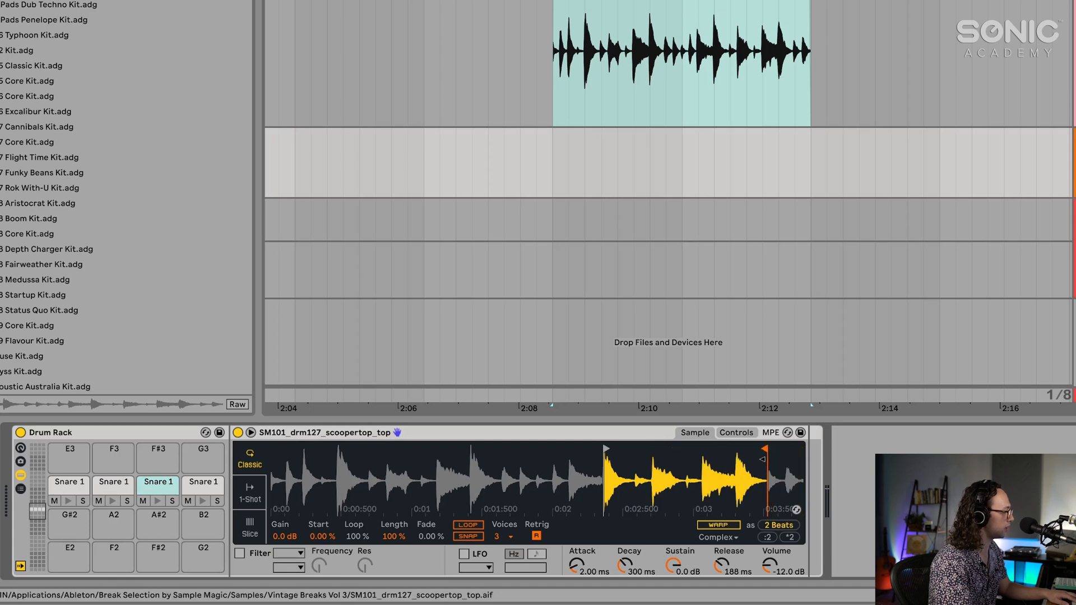
mouse_move(606, 449)
mouse_down()
mouse_move(737, 449)
mouse_move(741, 510)
mouse_up()
mouse_move(665, 448)
mouse_down()
mouse_move(705, 452)
mouse_move(704, 429)
mouse_up()
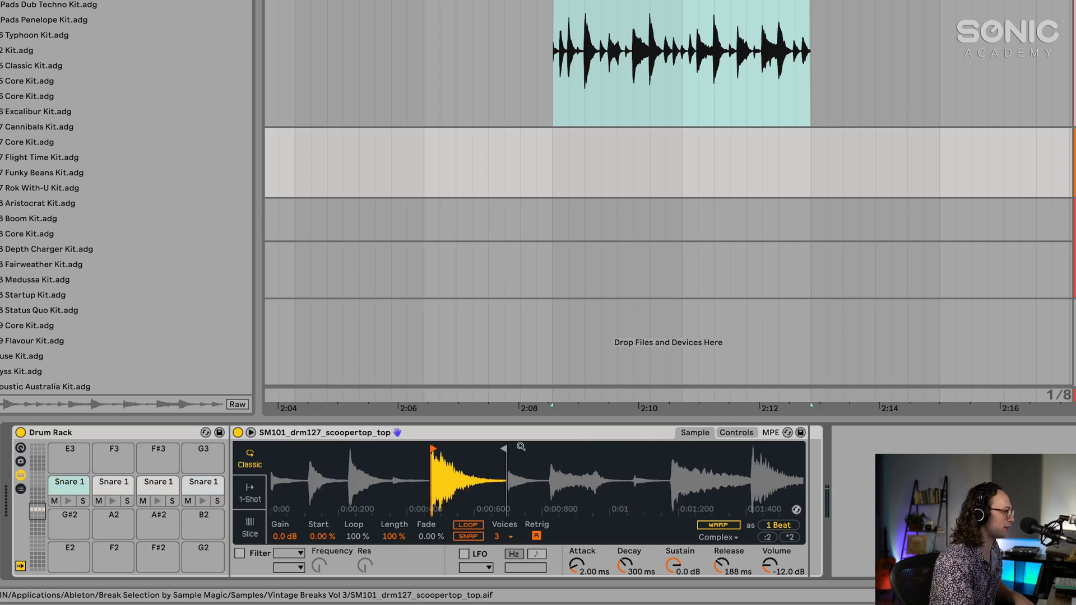
Step: Rename the C#3 pad as Snare 2 and the D3 pad as Snare 3
click(118, 482)
key(ctrl+r)
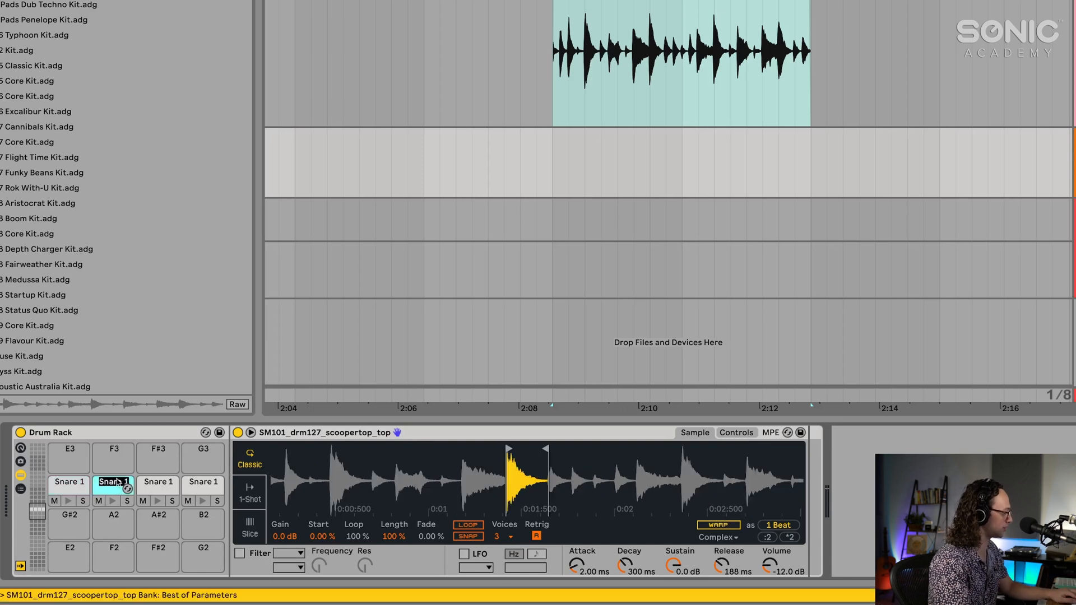
text(Snare 2)
key(Return)
click(153, 486)
key(ctrl+r)
text(Snare 3)
key(Return)
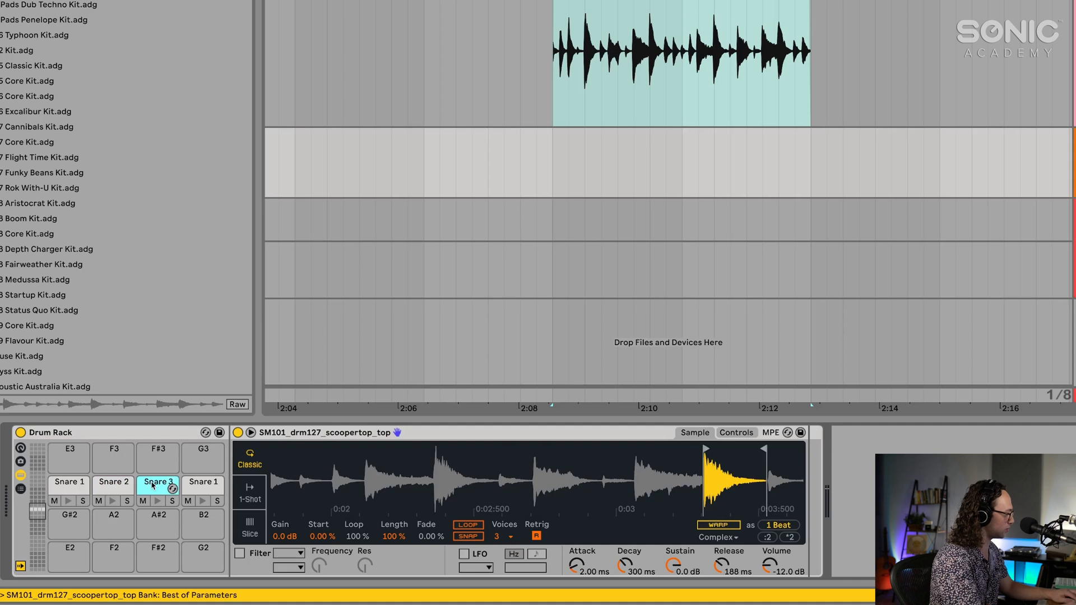
Step: Rename the D#3 pad as Snare 4
click(187, 489)
key(ctrl+r)
text(S)
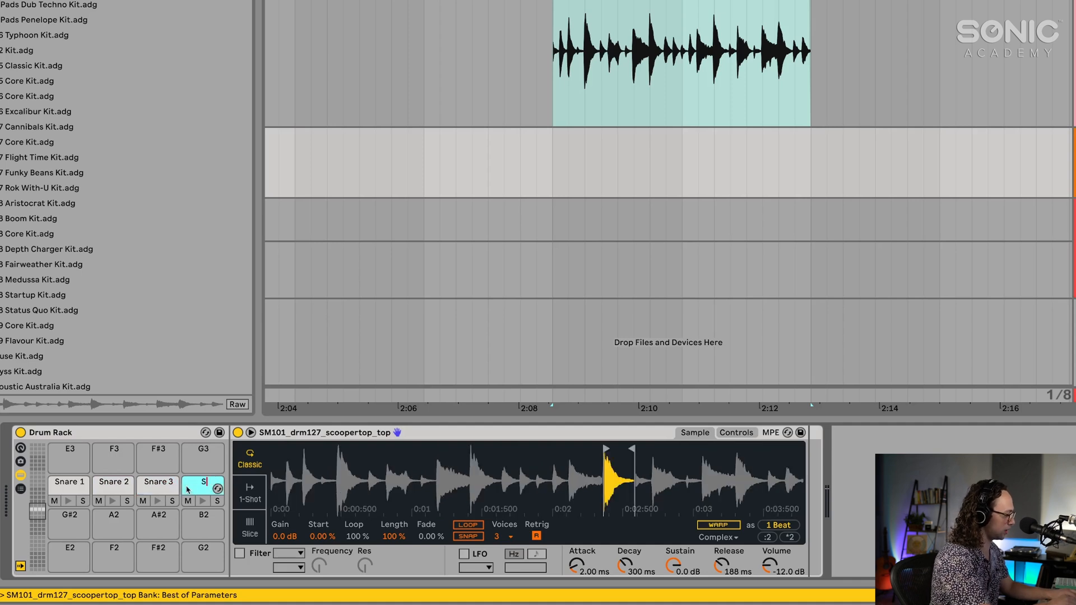
text(nare 4)
key(Return)
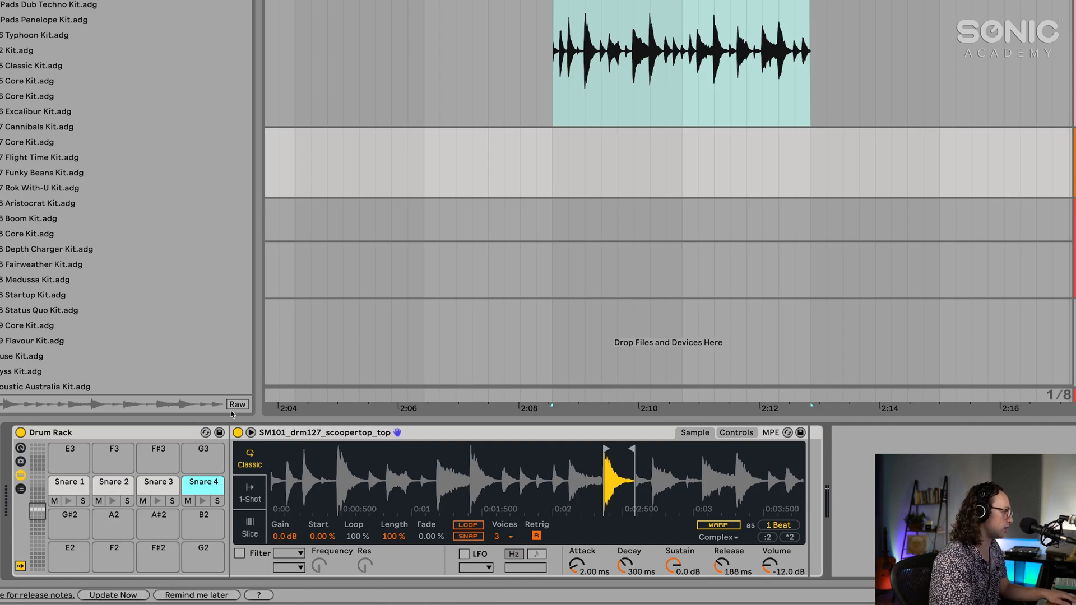
Step: Rename the Drum Rack as Snare and show its macro controls
click(145, 435)
key(ctrl+r)
text(Sna)
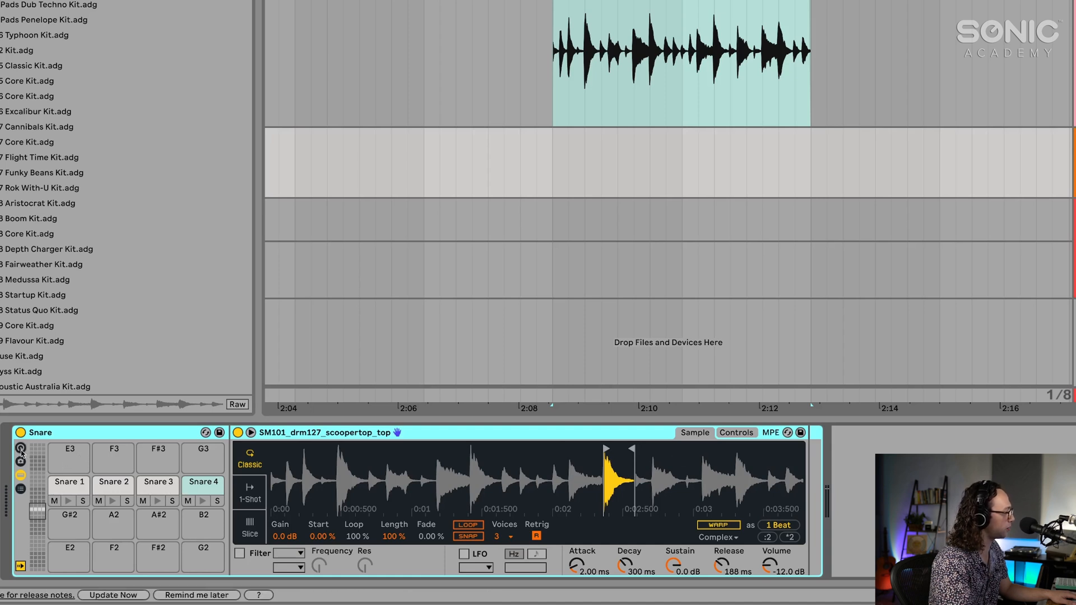
click(21, 450)
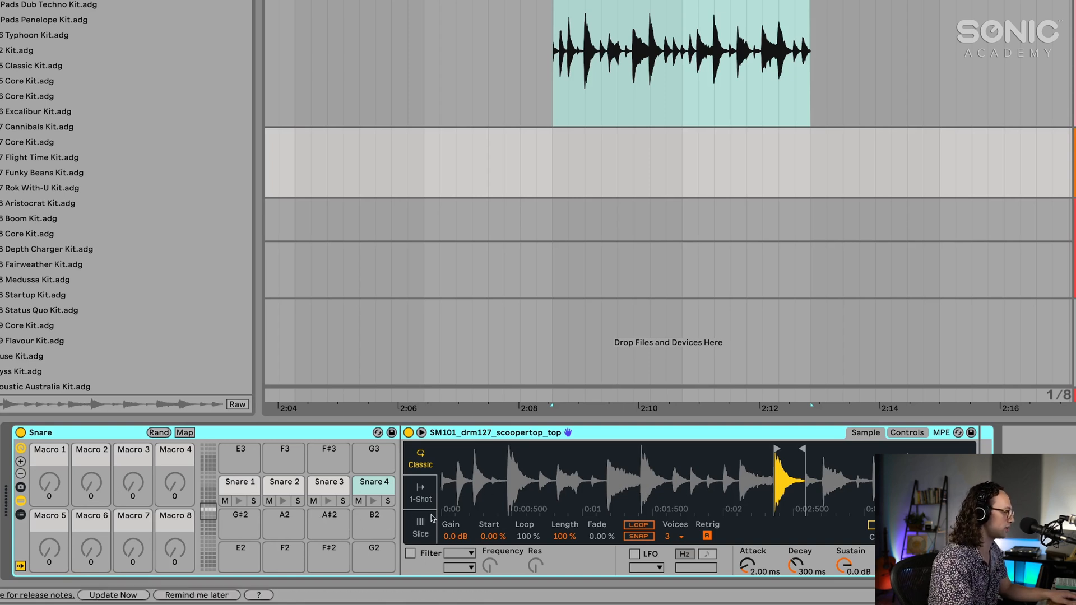
Step: Map the Snare 1 sampler's attack, decay, sustain and release to Macros 1, 2, 3 and 4 respectively
click(234, 488)
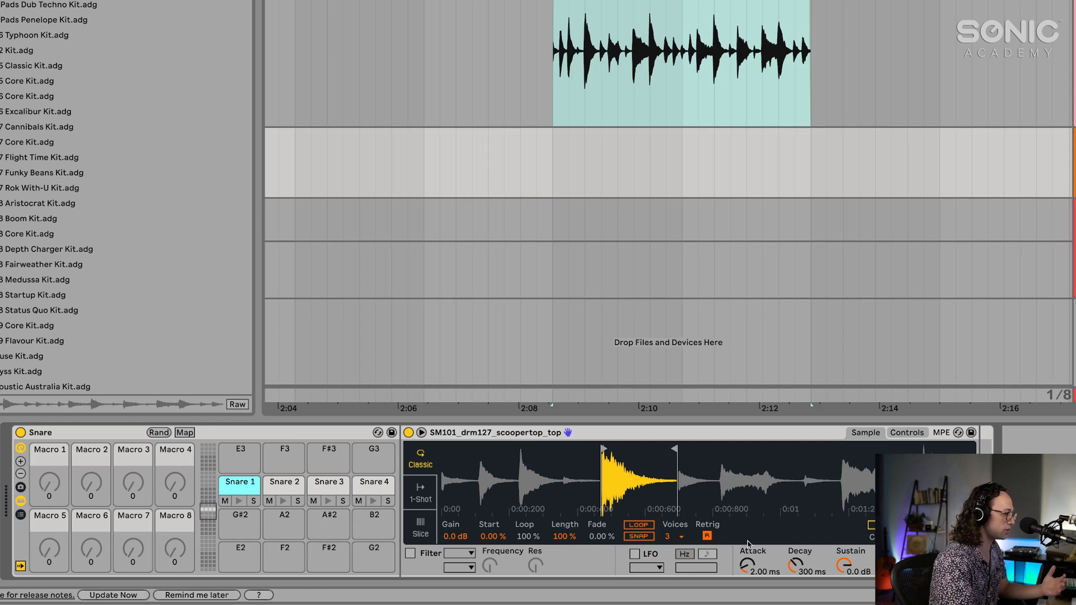
right_click(751, 568)
click(252, 486)
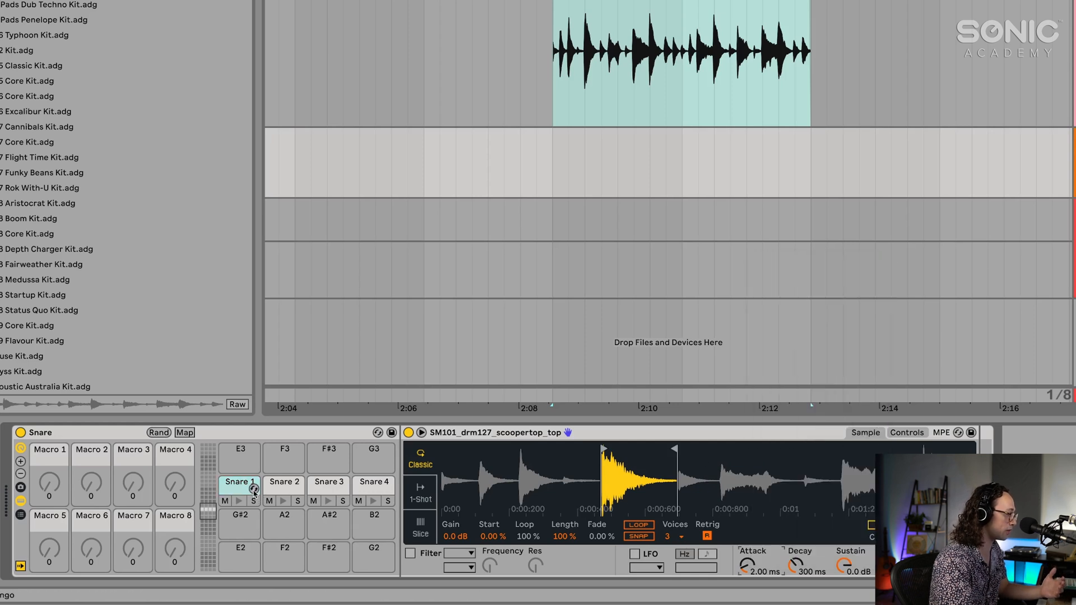
right_click(752, 568)
click(829, 377)
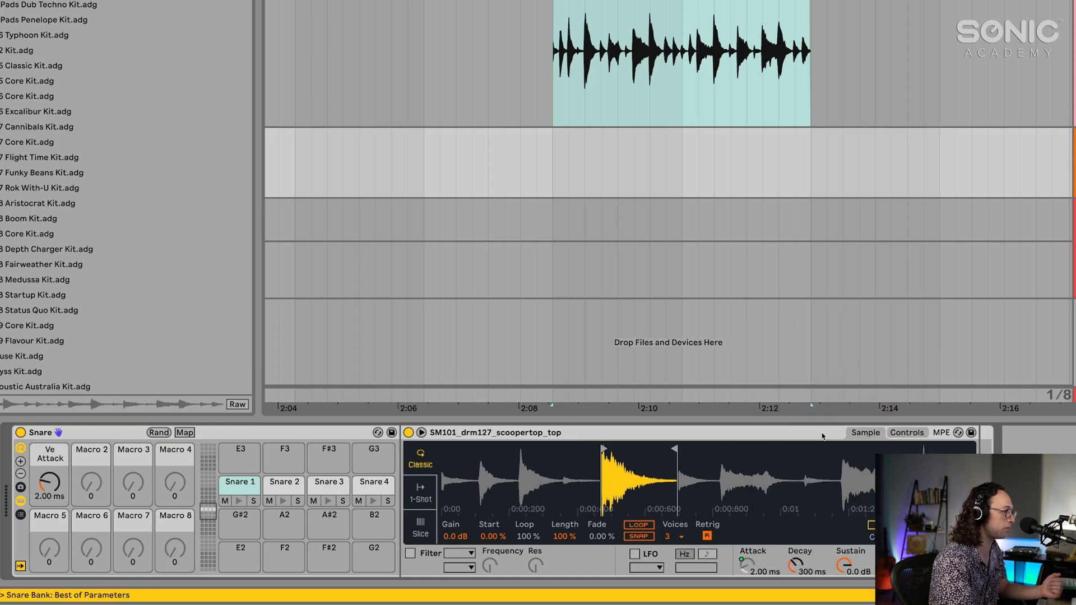
right_click(799, 563)
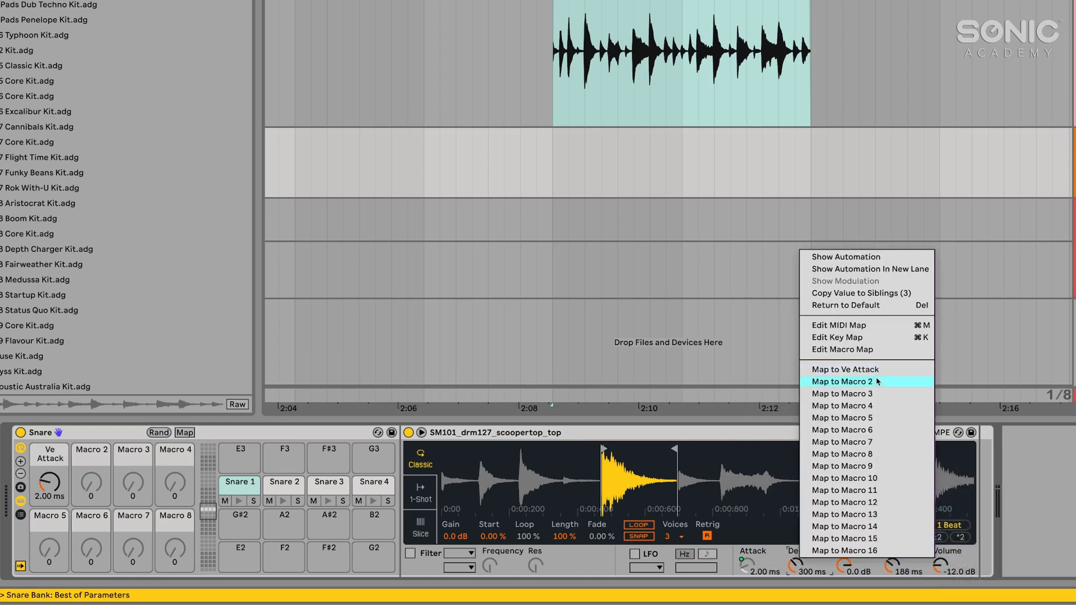
click(880, 380)
right_click(848, 568)
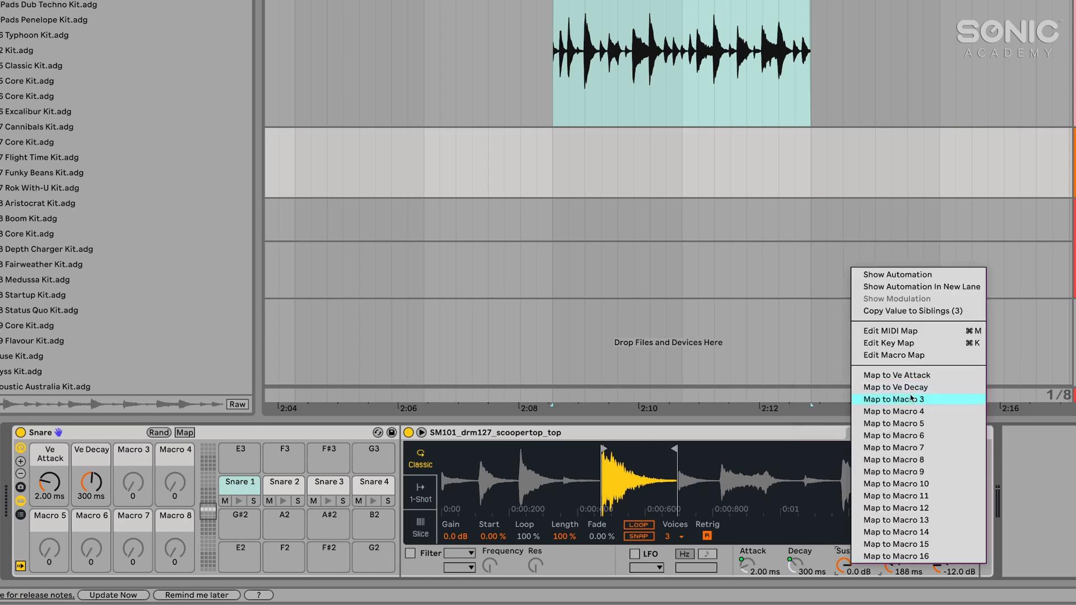
click(911, 399)
right_click(888, 565)
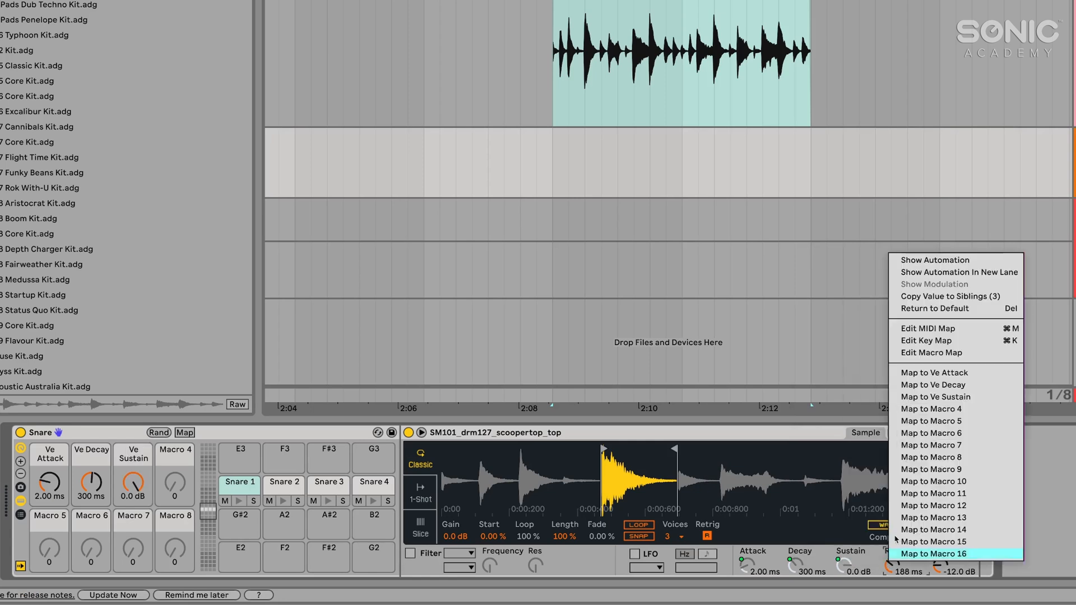
click(935, 410)
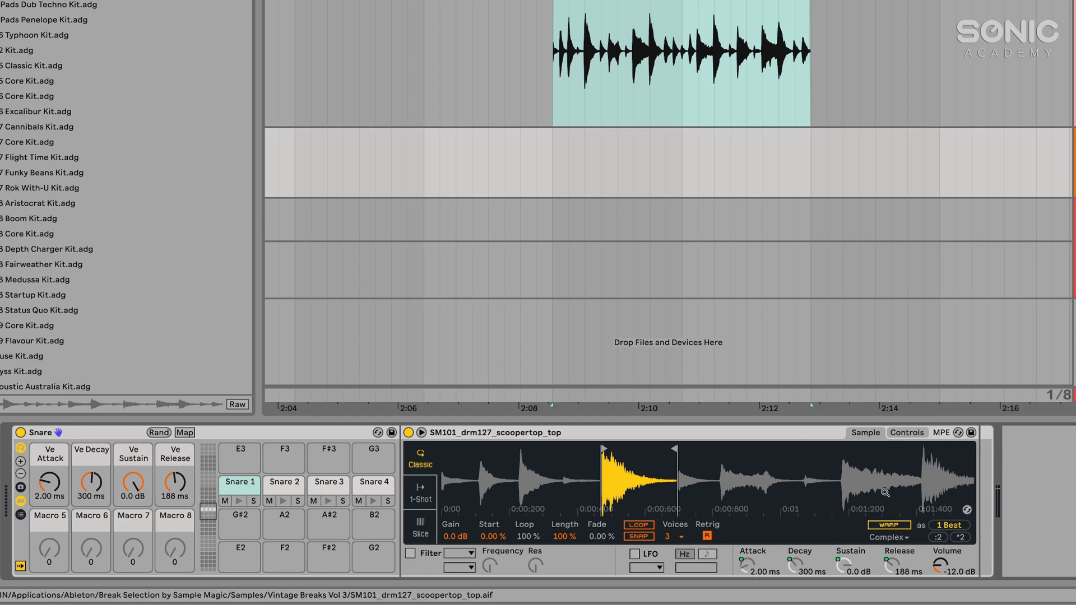
Step: Map the Snare 1 sampler's transpose control to Macro 8
click(906, 434)
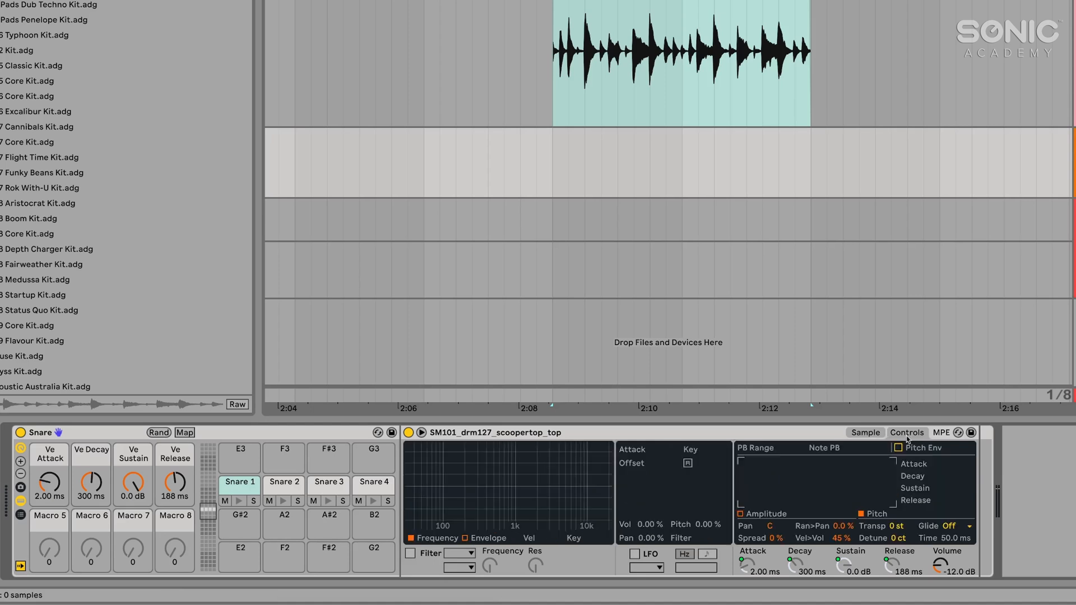
right_click(895, 528)
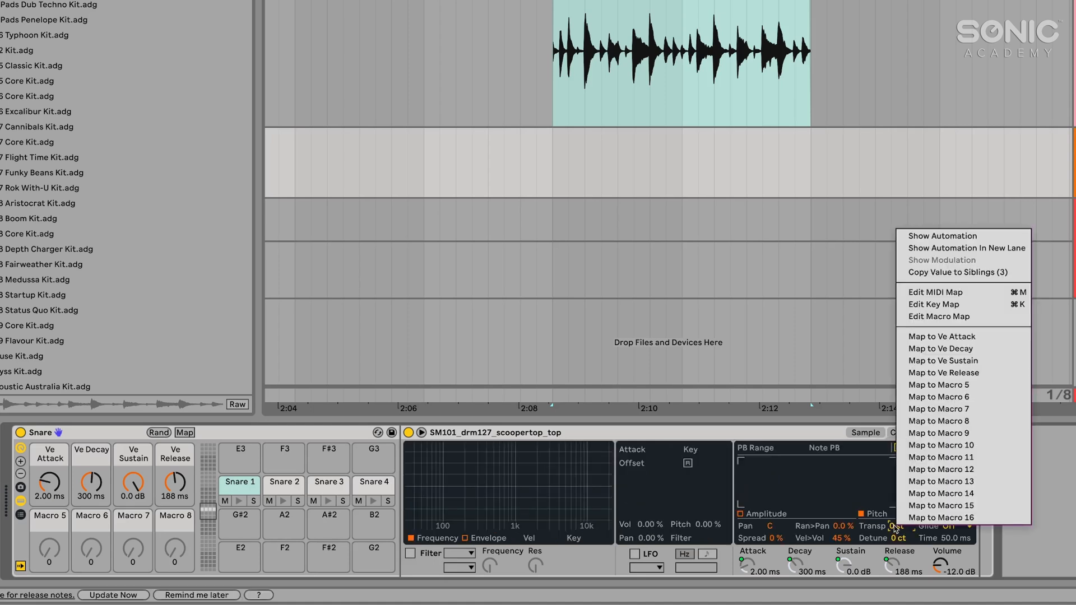
click(946, 425)
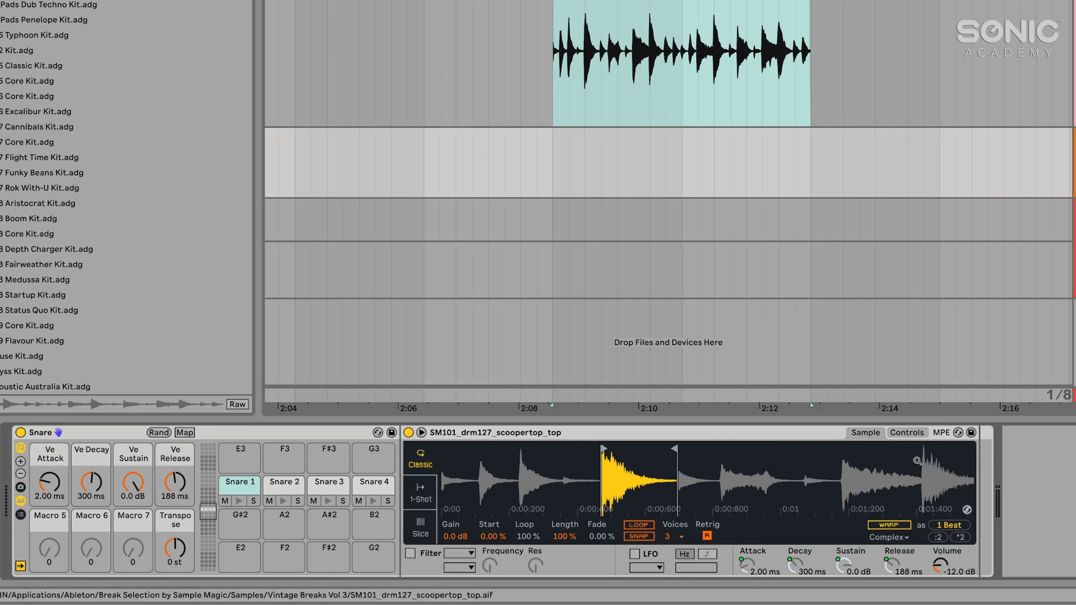
Step: Extend Snare 1's attack, decay, sustain and release macro mappings to all three sibling snare pads
click(282, 485)
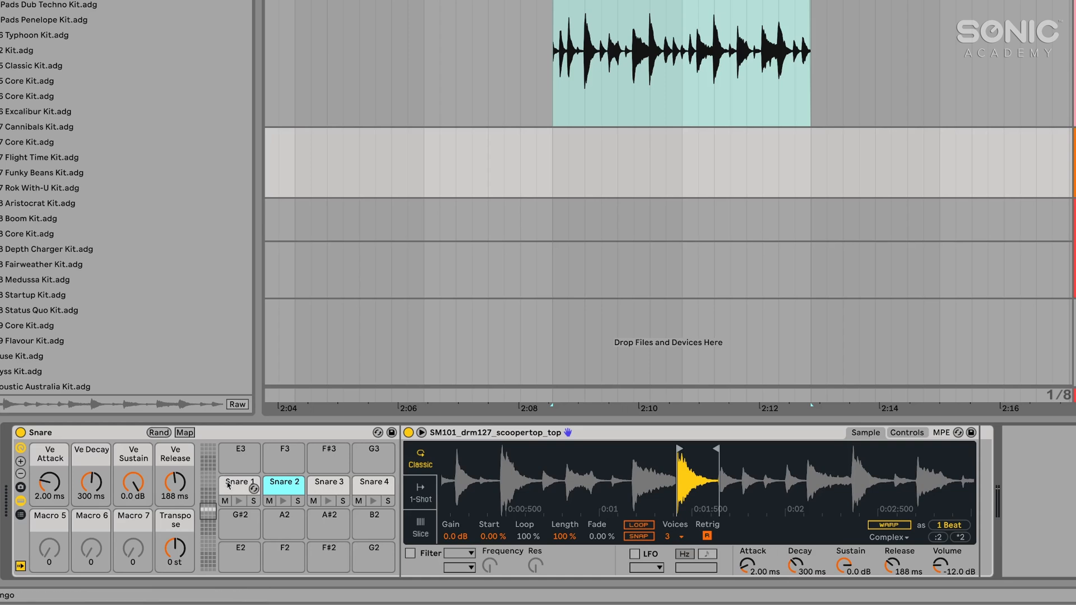
click(240, 485)
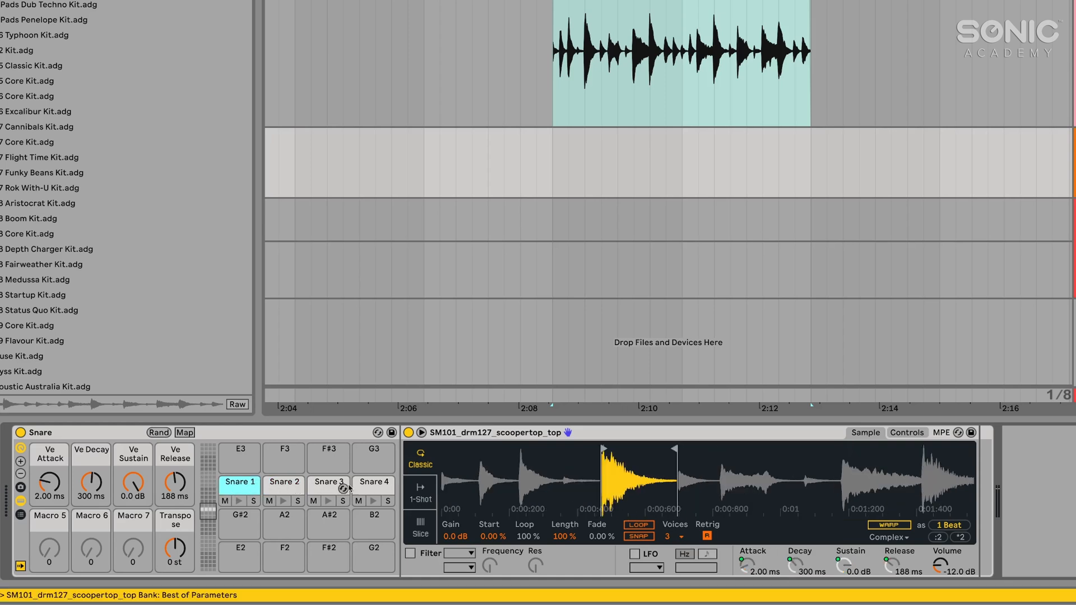
right_click(751, 571)
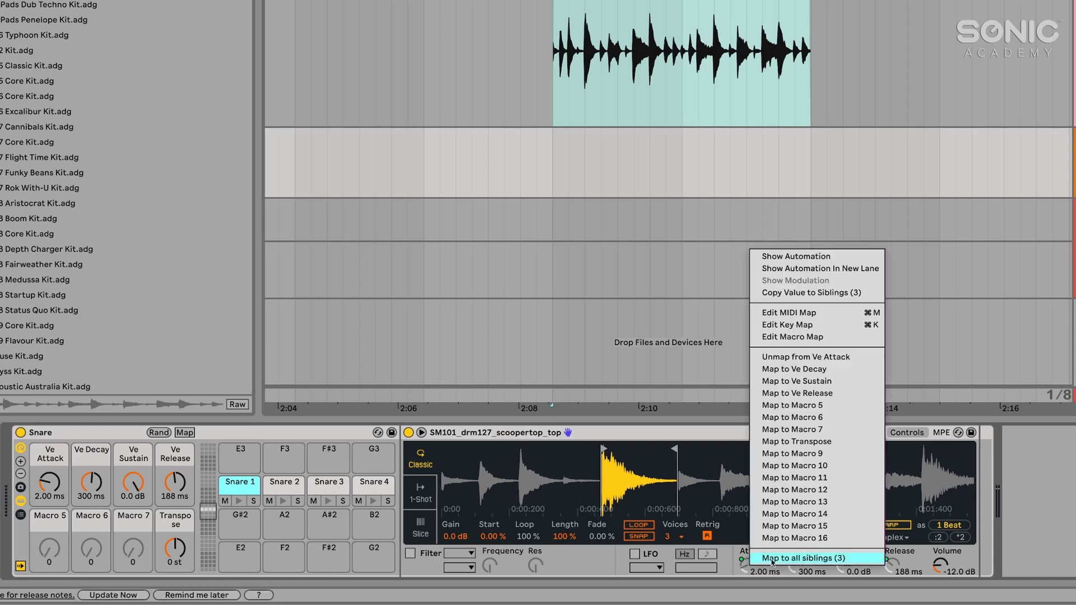
click(773, 560)
right_click(794, 568)
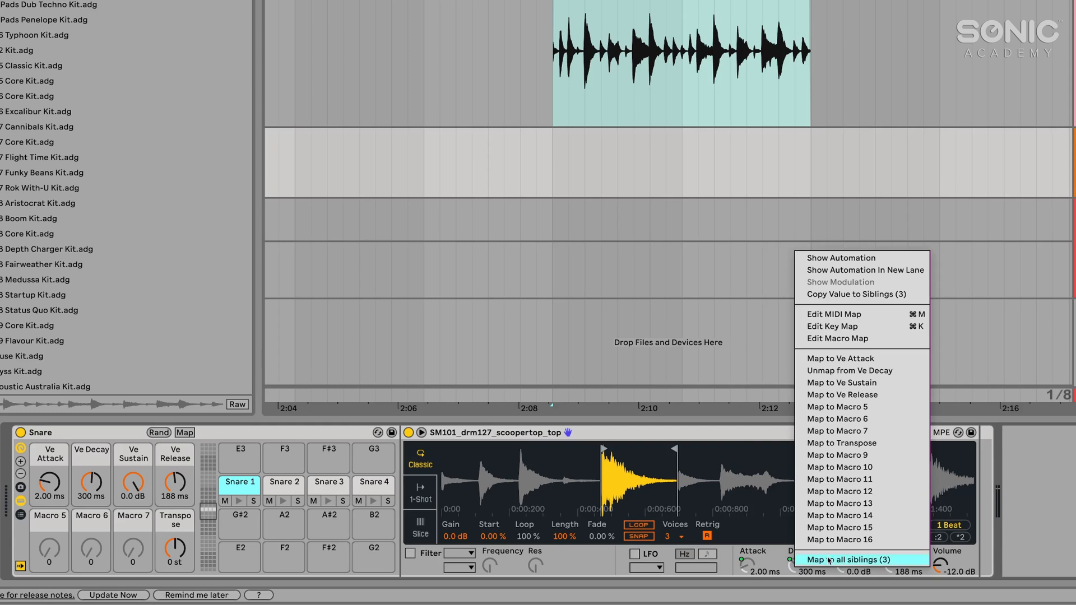
click(829, 560)
right_click(845, 567)
click(878, 560)
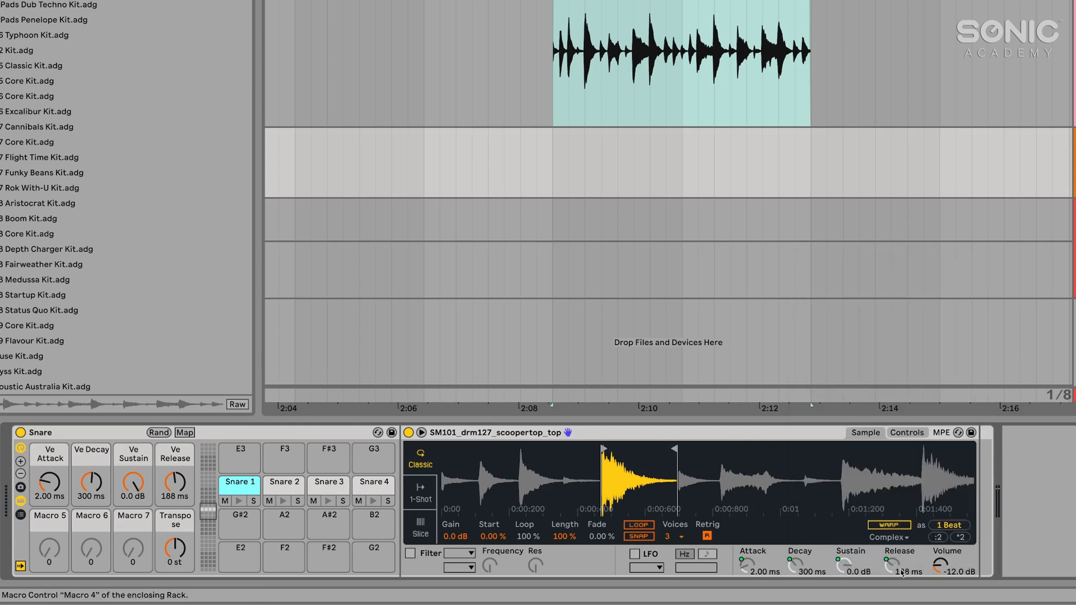
right_click(902, 572)
click(905, 559)
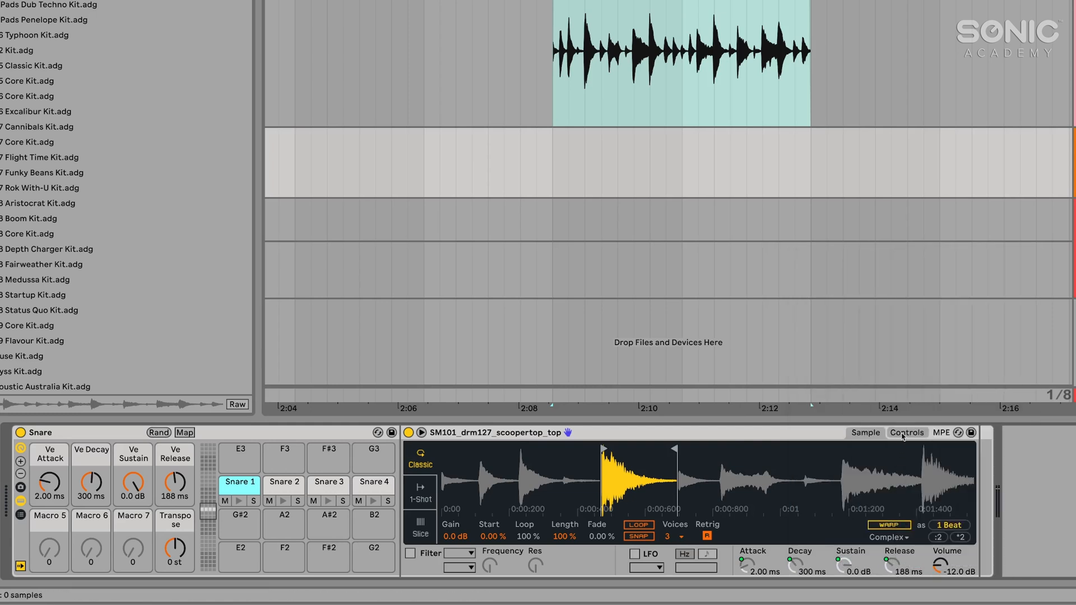
Step: Extend Snare 1's transpose macro mapping to all sibling snare pads
click(903, 436)
right_click(895, 525)
click(918, 524)
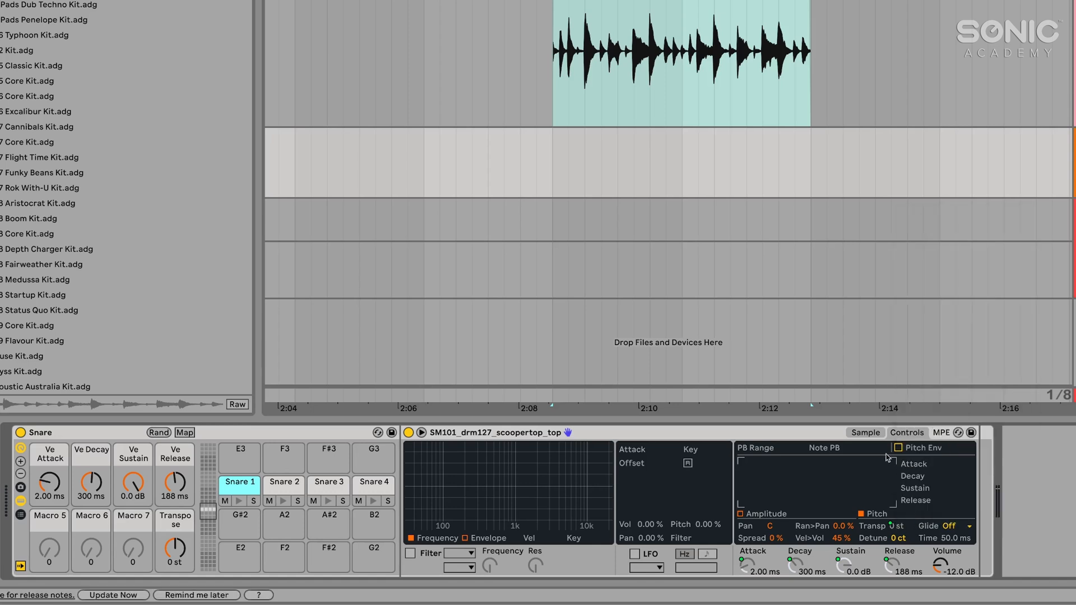
Step: Test the shared attack macro by raising it to 20.0 s, checking all four snare pads, and restoring it to 2.00 ms
click(866, 433)
drag(50, 483, 50, 398)
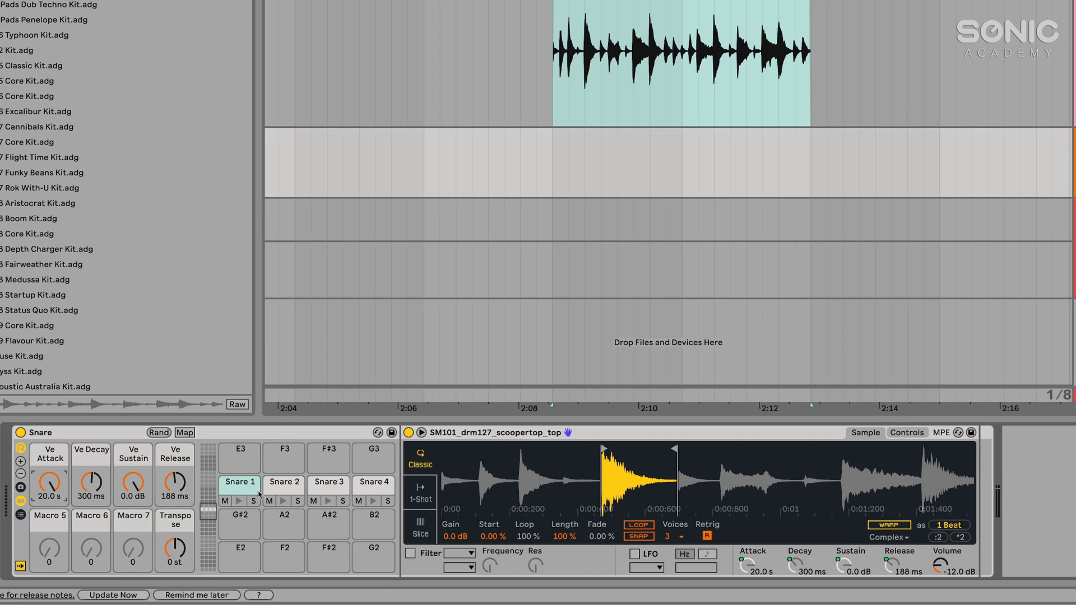
click(283, 488)
click(313, 487)
click(374, 483)
click(238, 485)
drag(47, 482, 48, 550)
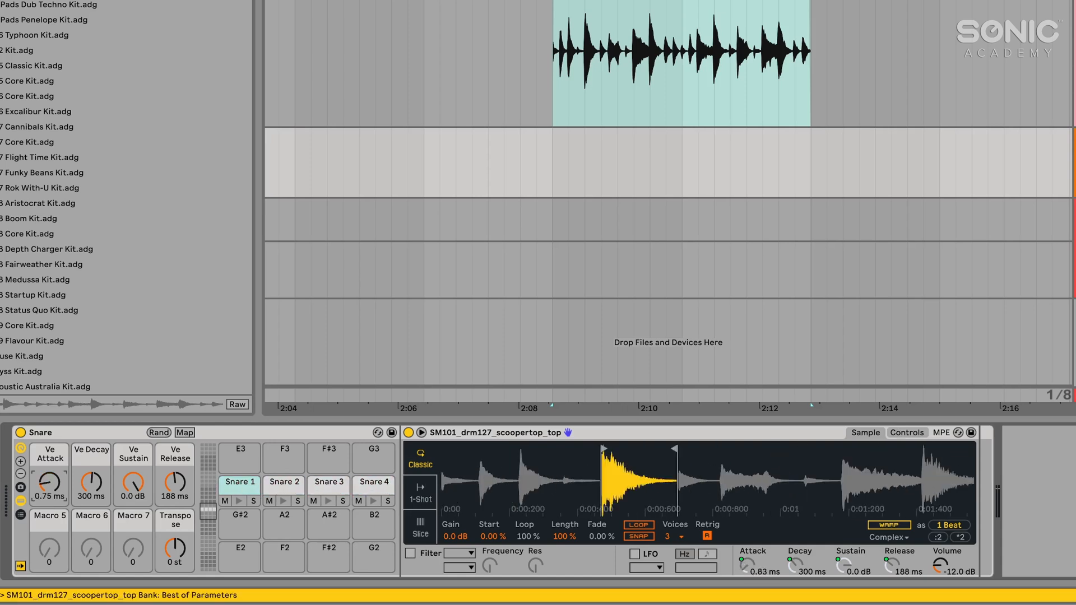
drag(53, 484, 53, 475)
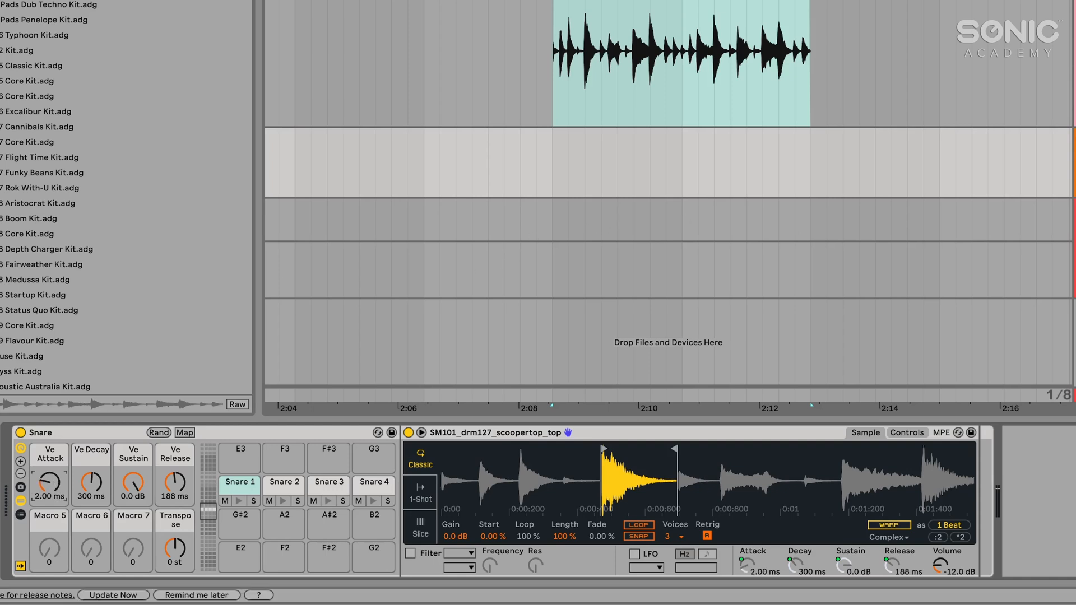
Step: Play the four snare pads in turn to audition the chopped hits
key(a)
key(w)
key(s)
key(e)
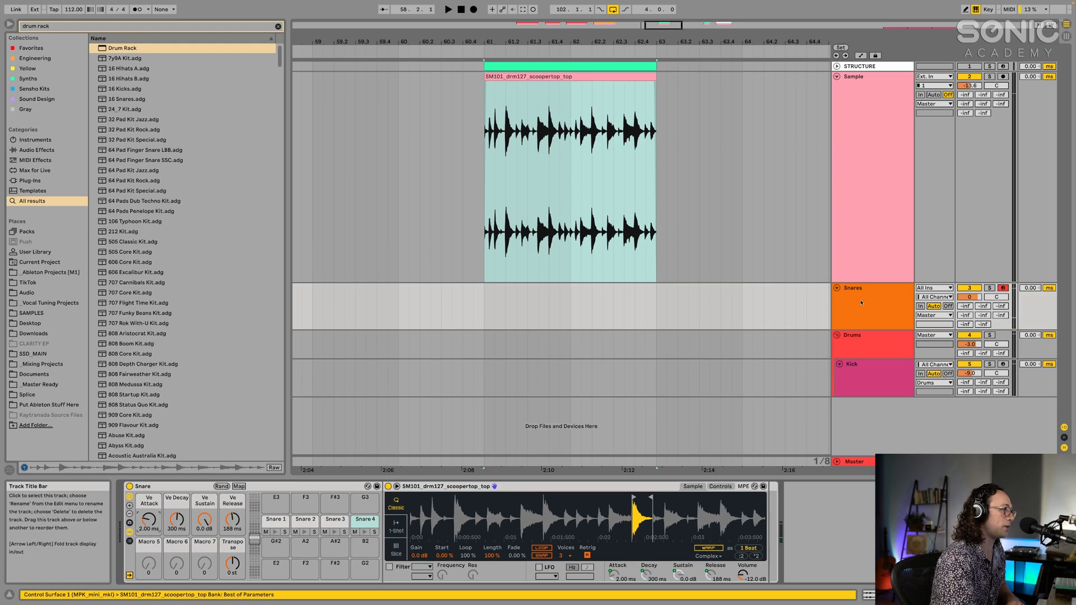
Step: Recolour the Snares track dark blue
right_click(861, 302)
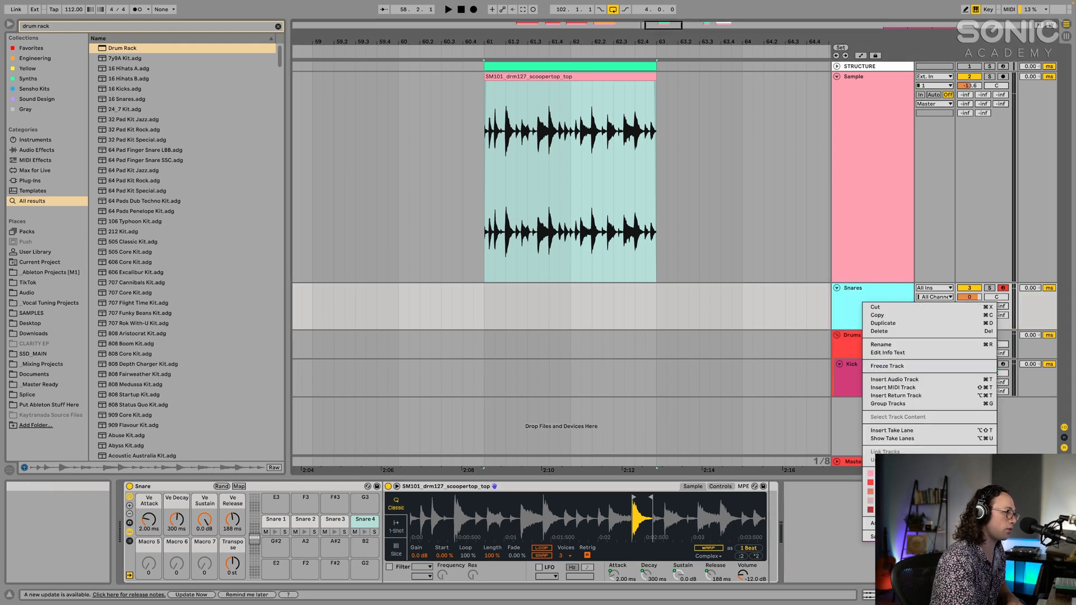
key(Escape)
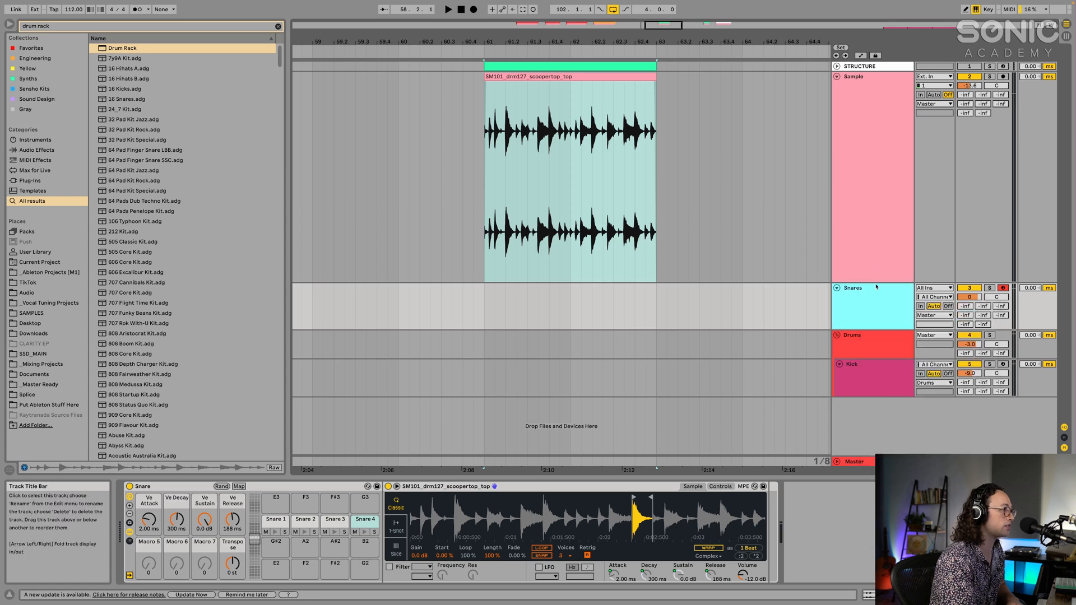
click(606, 151)
click(592, 148)
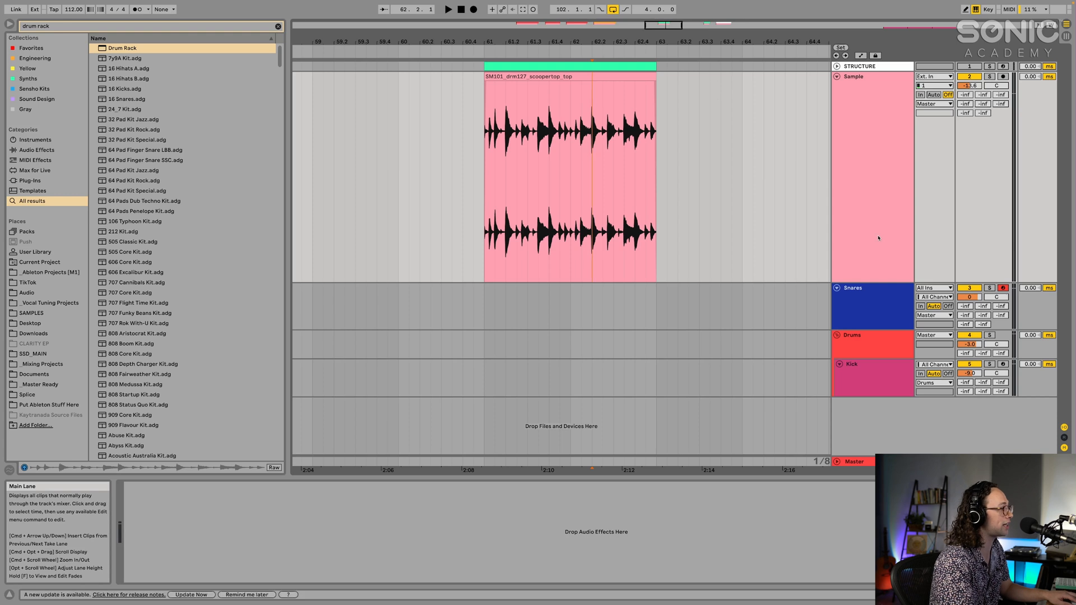
Step: Insert a new MIDI track between the Sample and Snares tracks and name it Kick
click(865, 306)
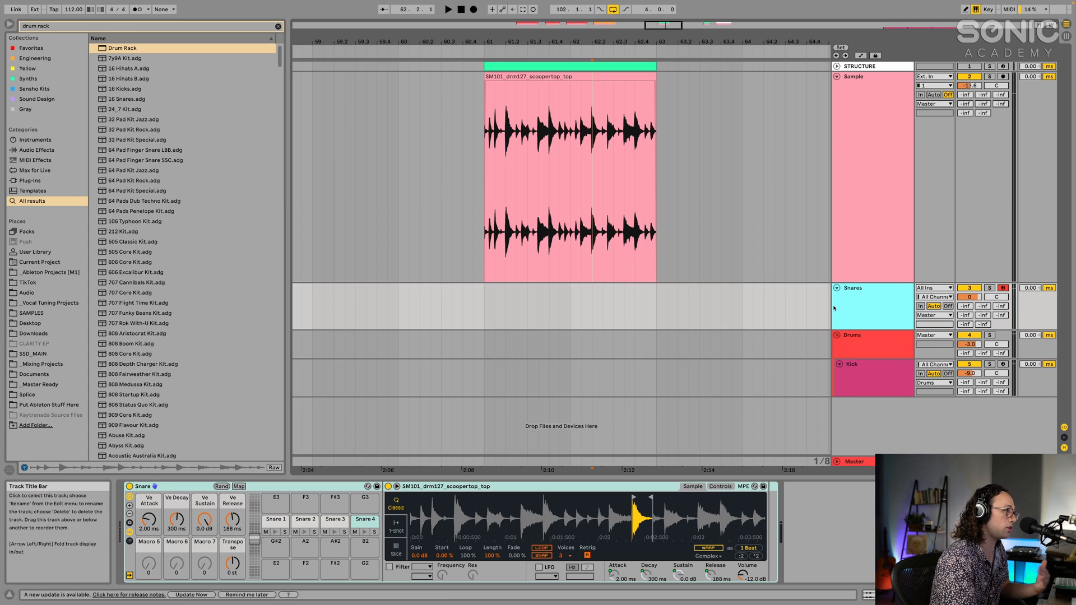
key(ctrl+shift+t)
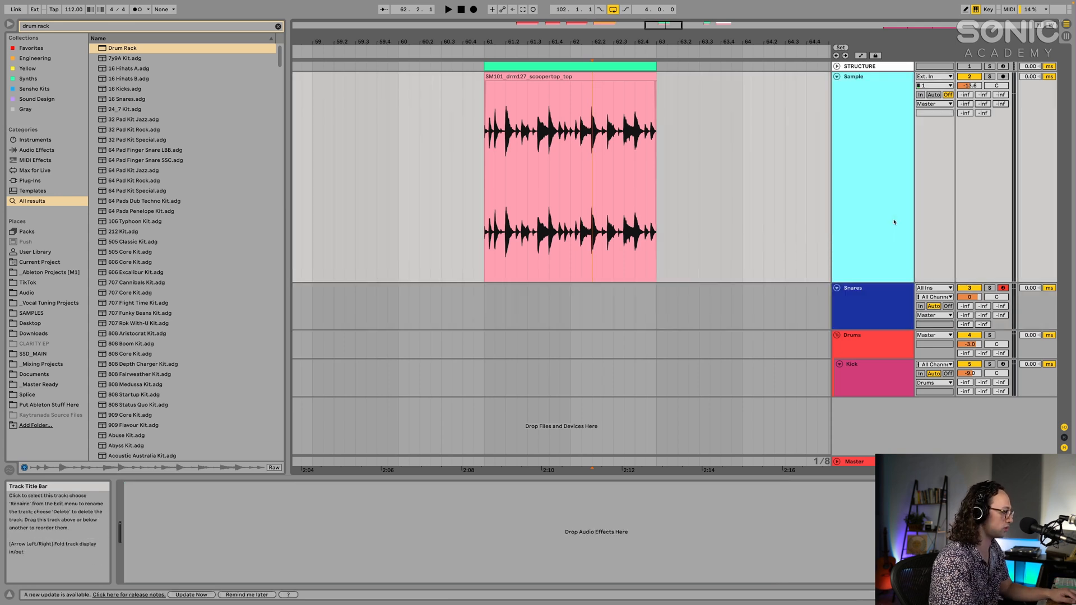
click(867, 356)
click(887, 309)
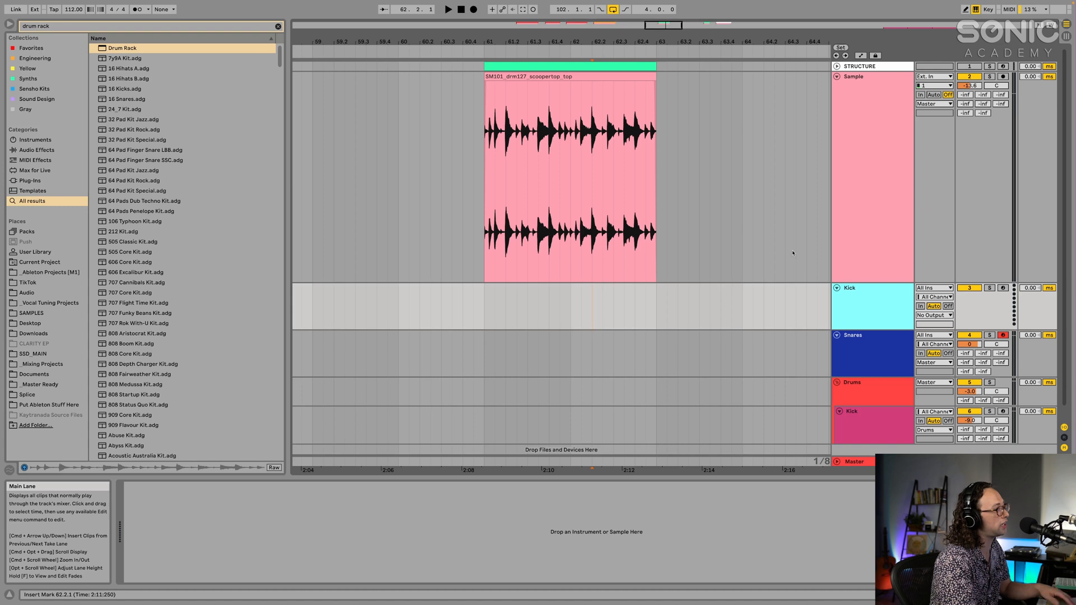
Step: Add an EQ Eight after the Drum Rack on the Snares track
click(868, 352)
text(eq)
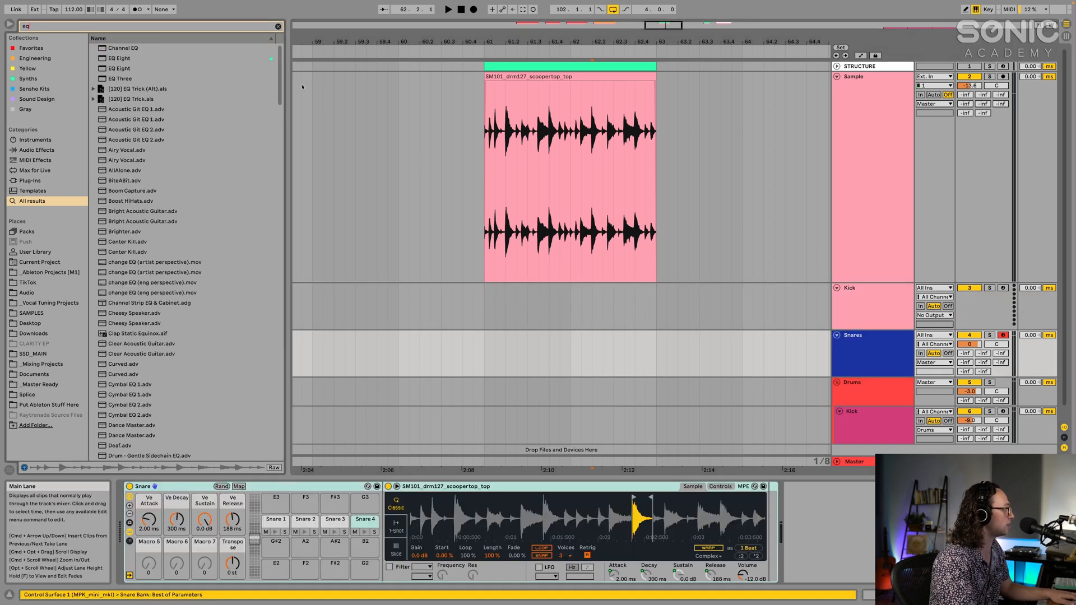
key(Down)
key(Return)
Step: Add a Saturator after the EQ Eight on the Snares track
text(satur)
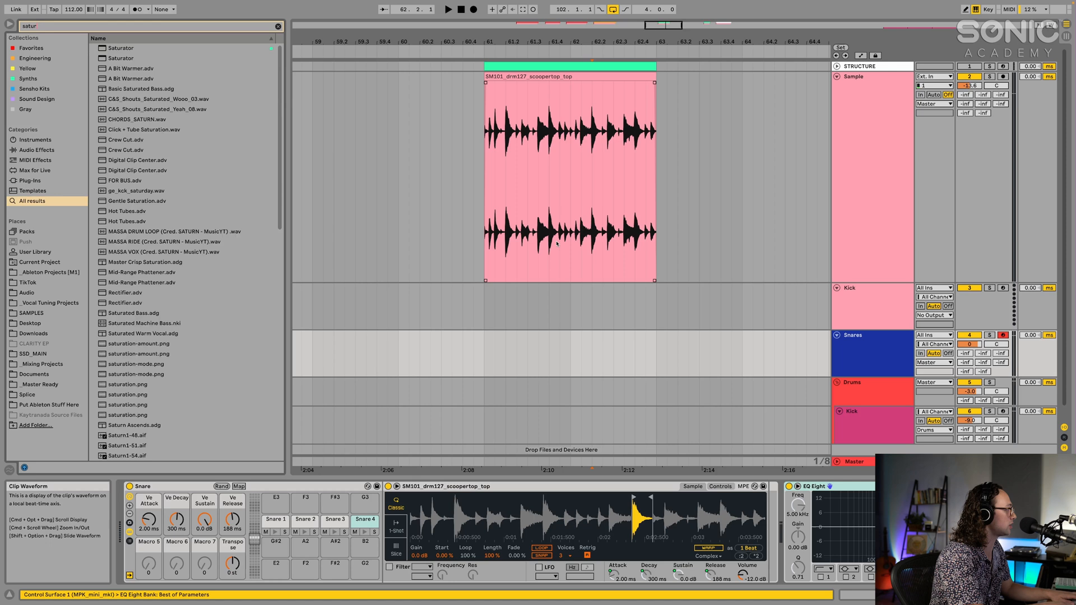
key(Down)
key(Return)
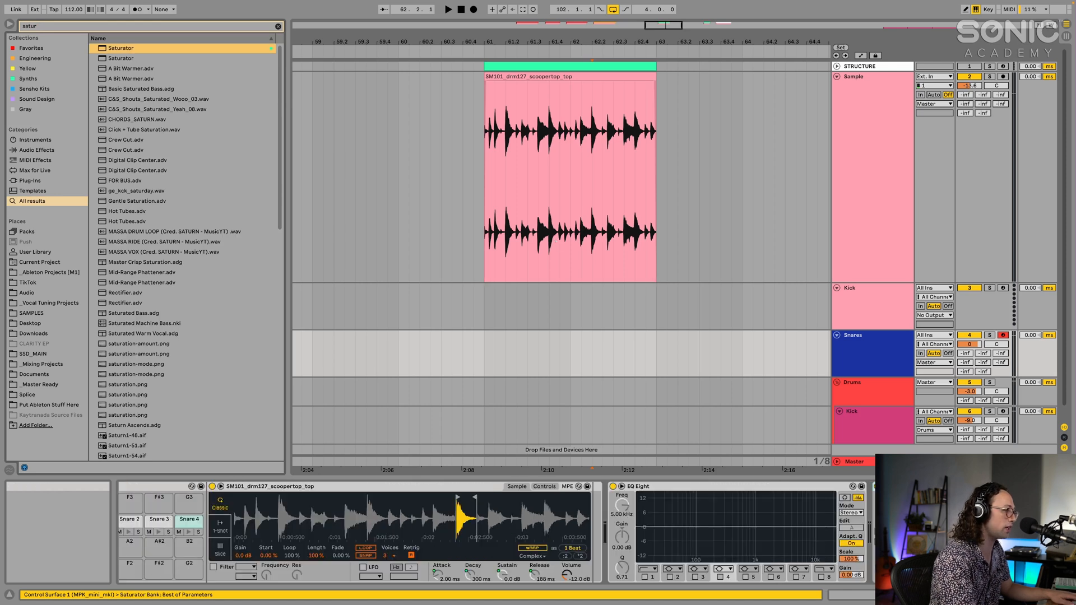
scroll(542, 519, left, 3)
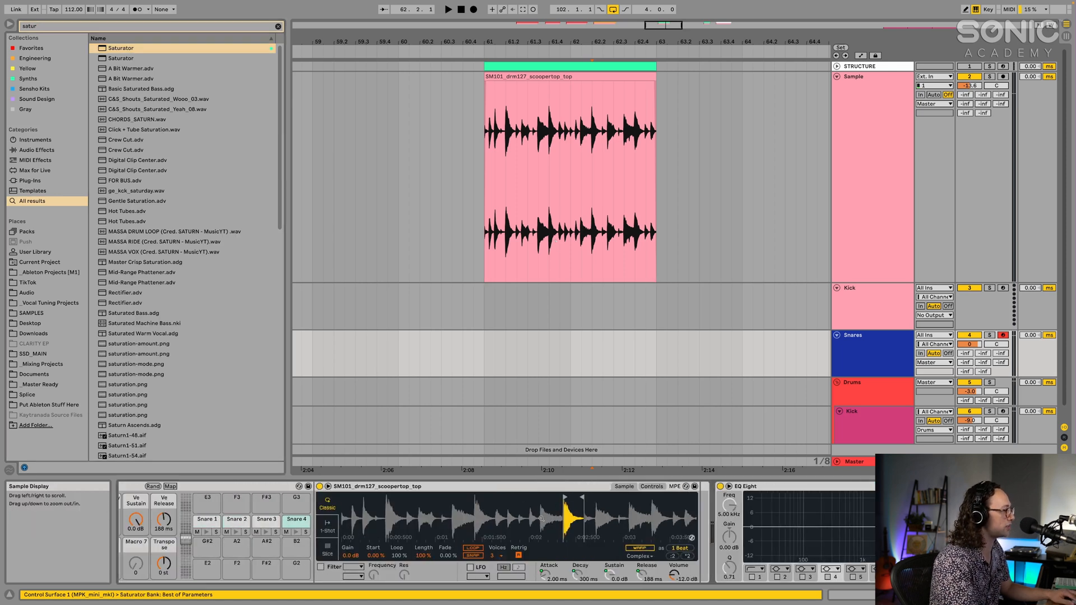
scroll(541, 519, left, 2)
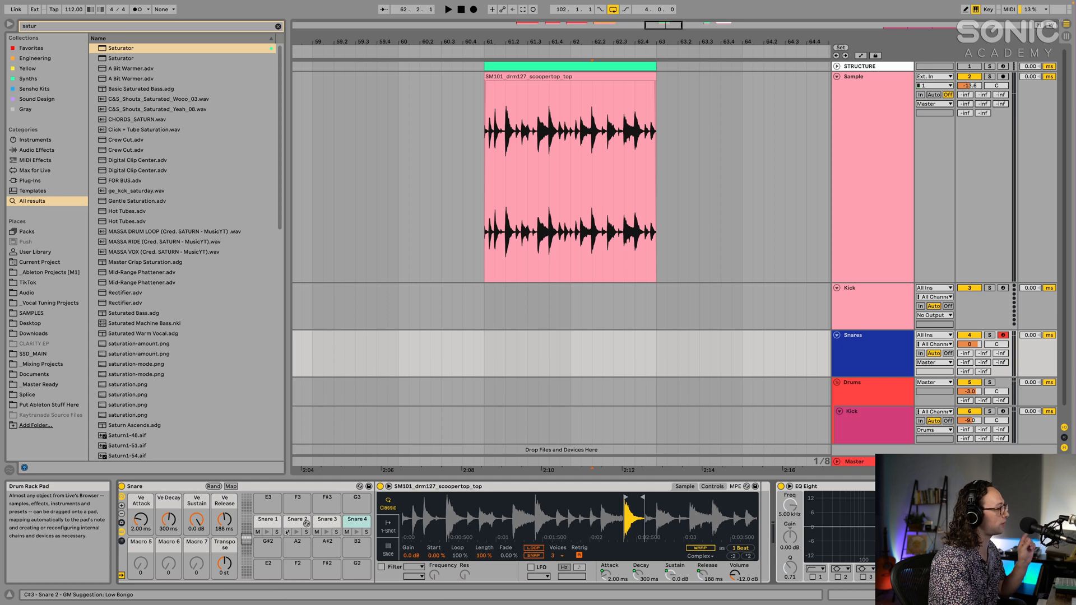